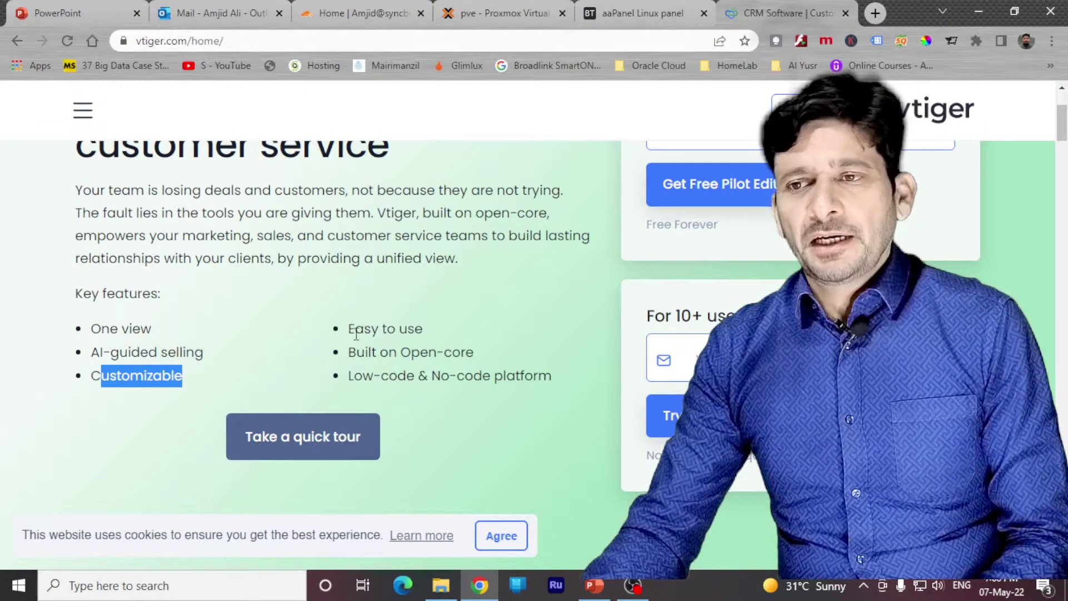
Search Google for 'vtiger community edition download' and open the vtiger open-source CRM page.
drag(355, 330, 433, 336)
drag(348, 352, 487, 351)
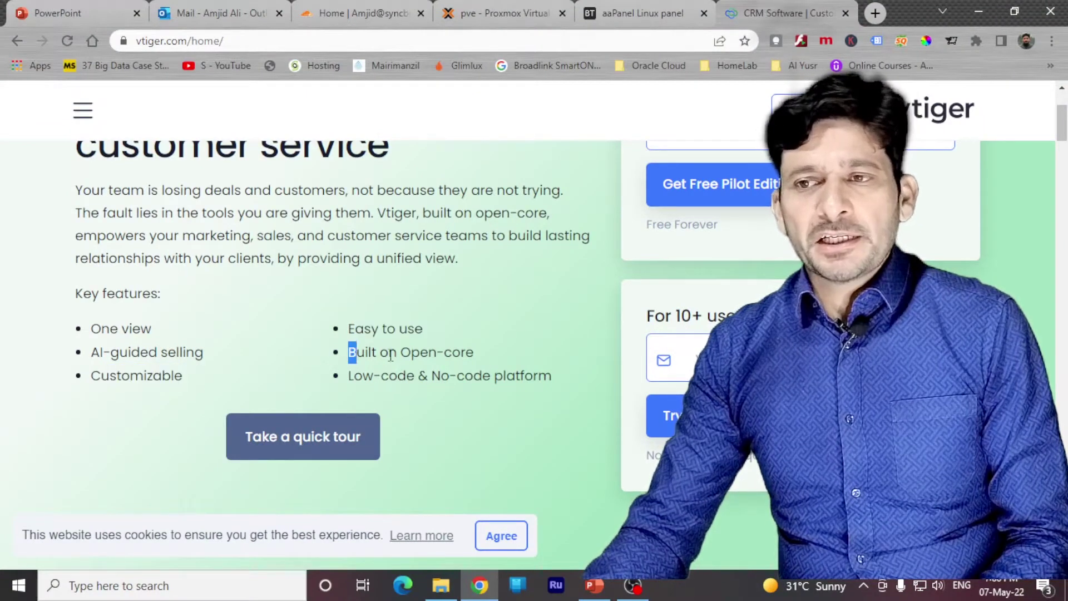
click(485, 352)
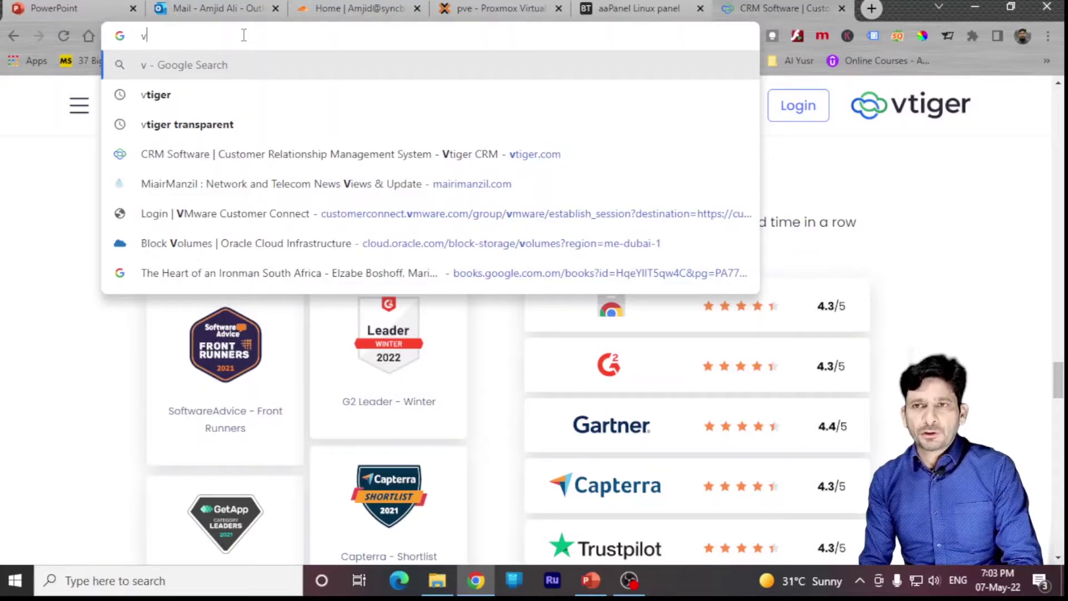
text(tiger )
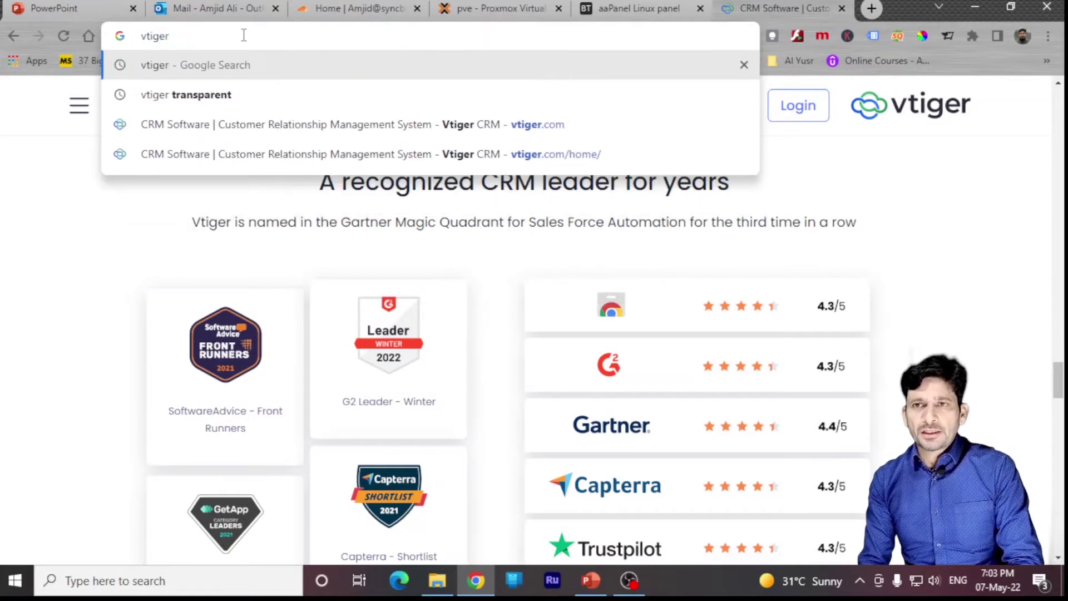
text(community )
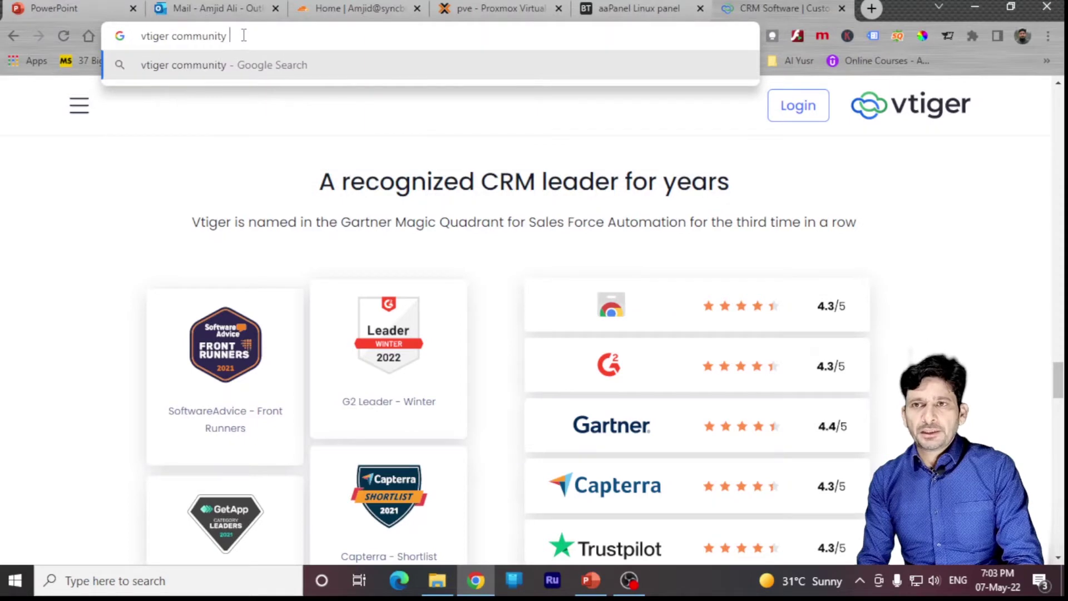
text(edition download)
key(Return)
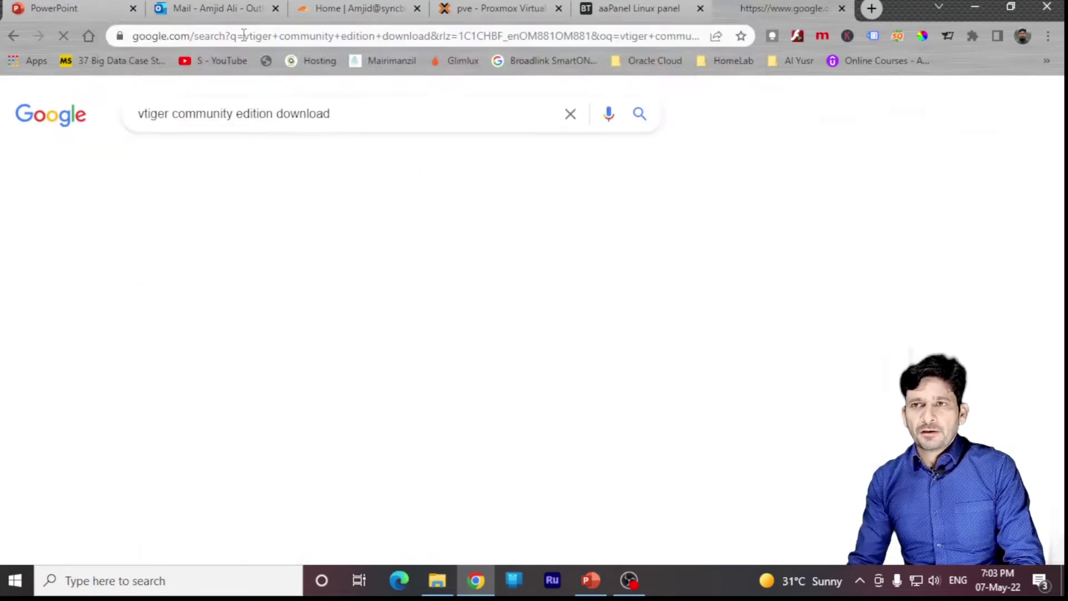
click(195, 246)
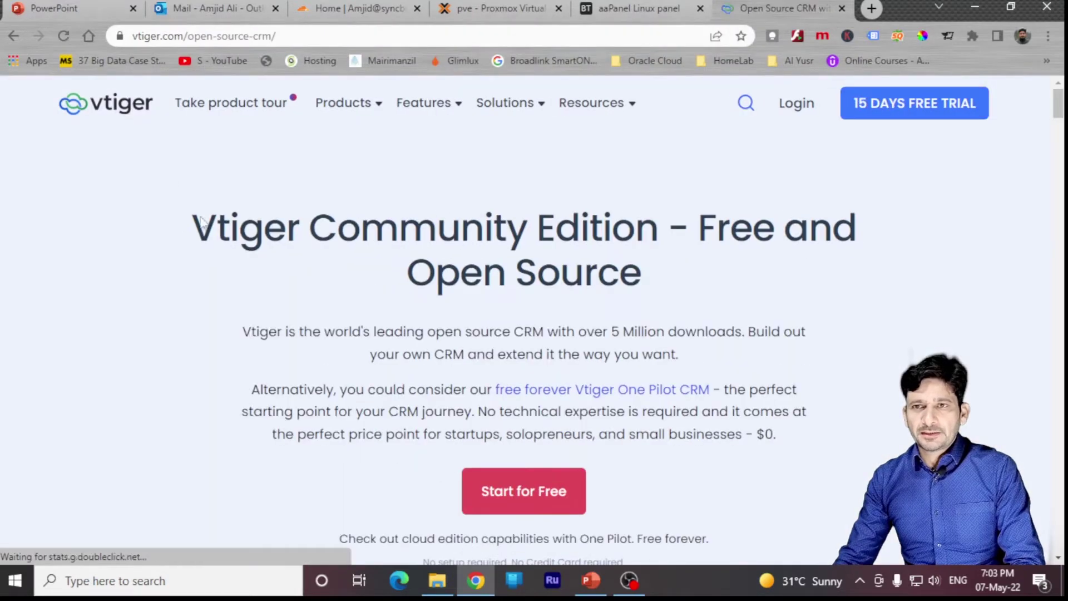
scroll(228, 252, down, 5)
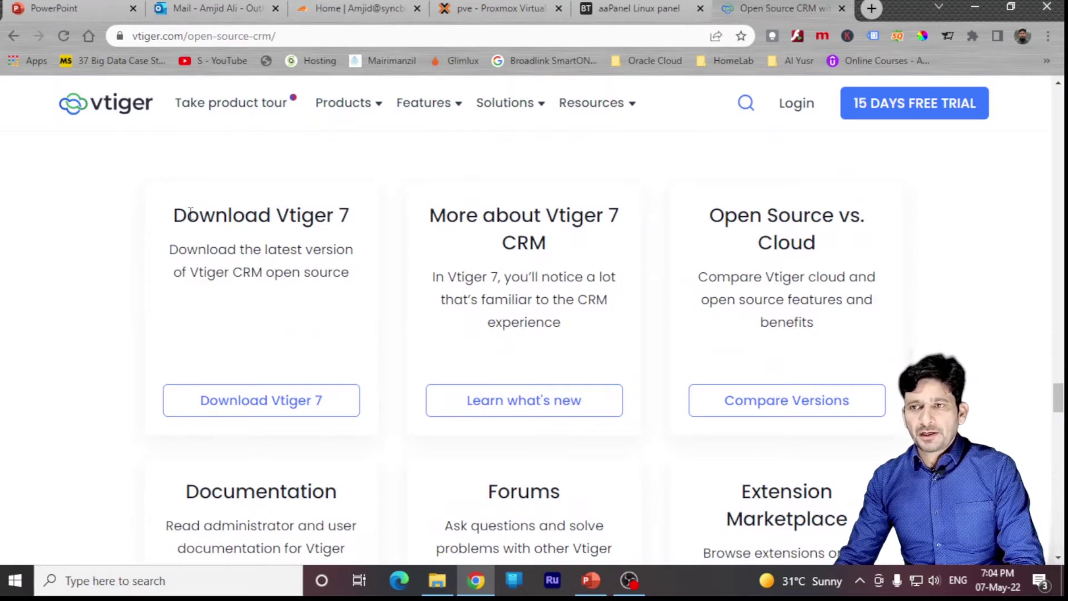
From Download Vtiger 7, download the Source (Mac,Windows,*nix) package and go back to the download page.
drag(191, 213, 354, 215)
click(276, 406)
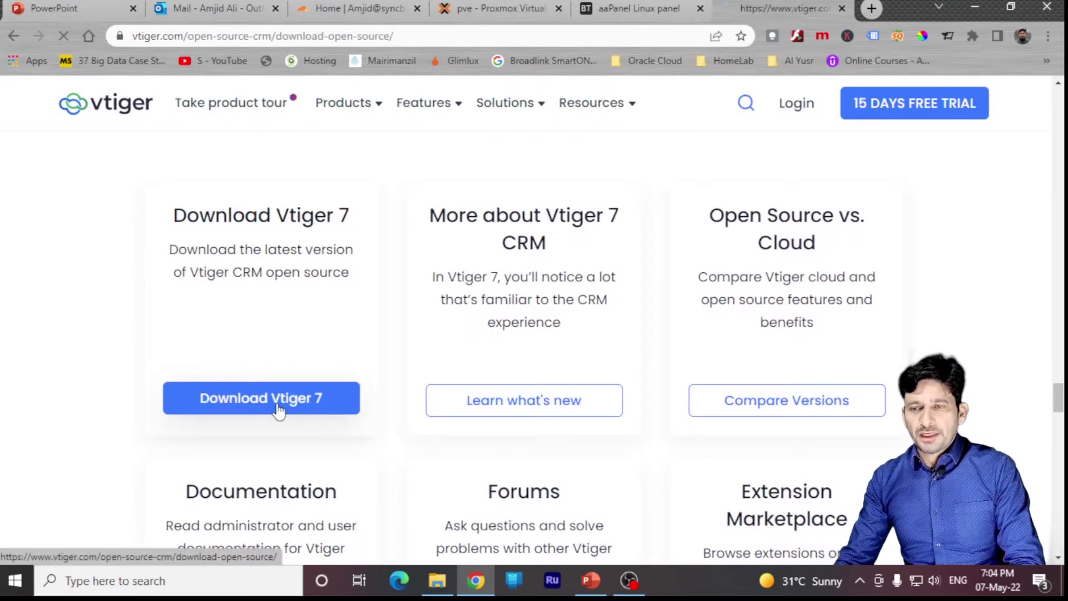
click(507, 340)
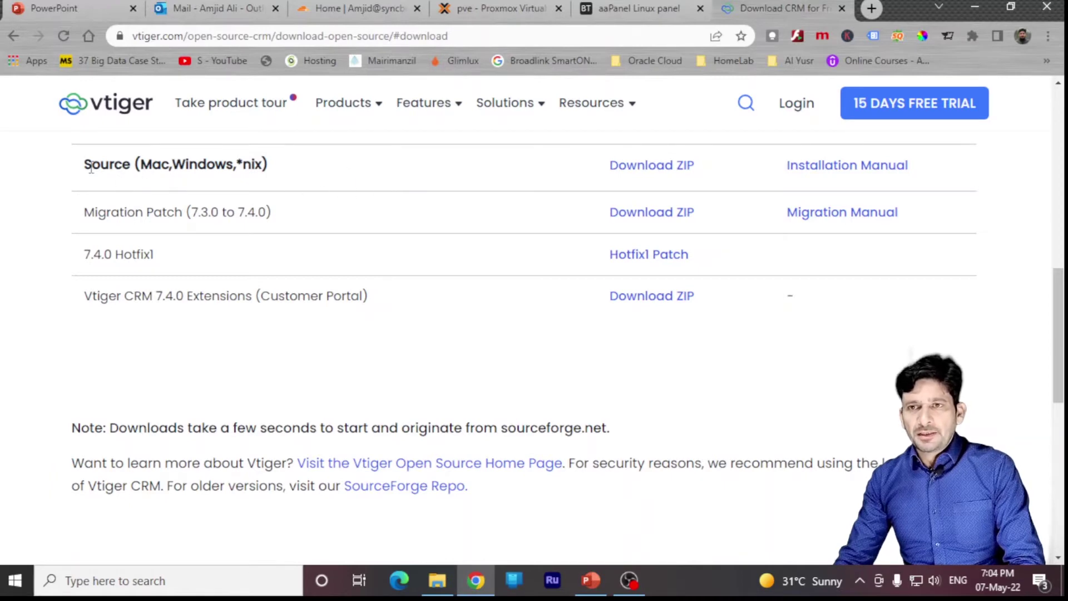
drag(91, 168, 297, 166)
click(628, 171)
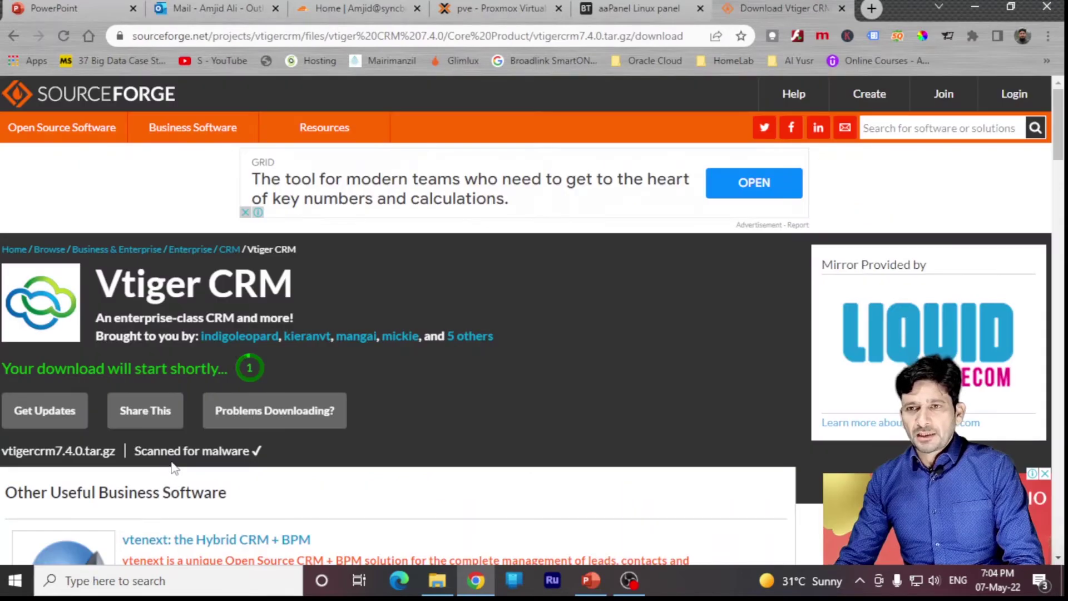
click(16, 35)
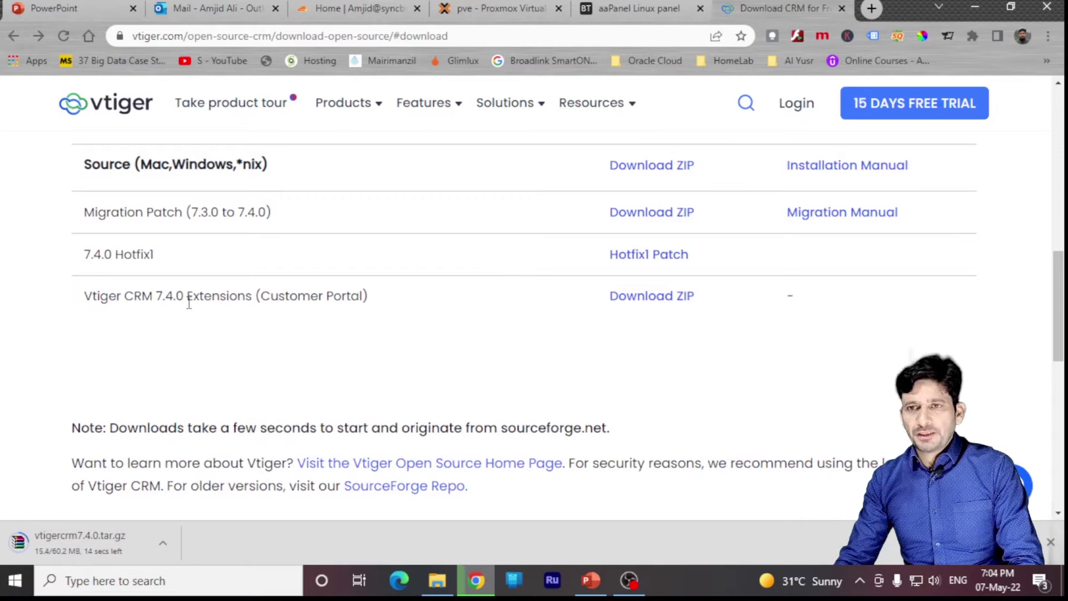
Start the customer portal extensions ZIP download, then load vtiger.syncbricks.com, which shows a privacy error.
click(627, 299)
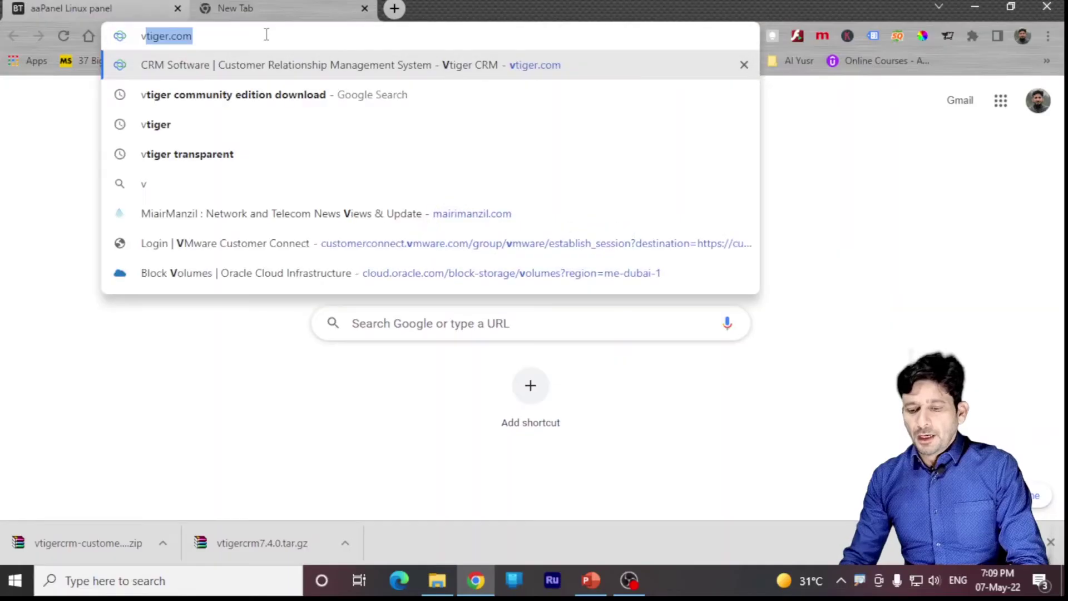
text(tiger.)
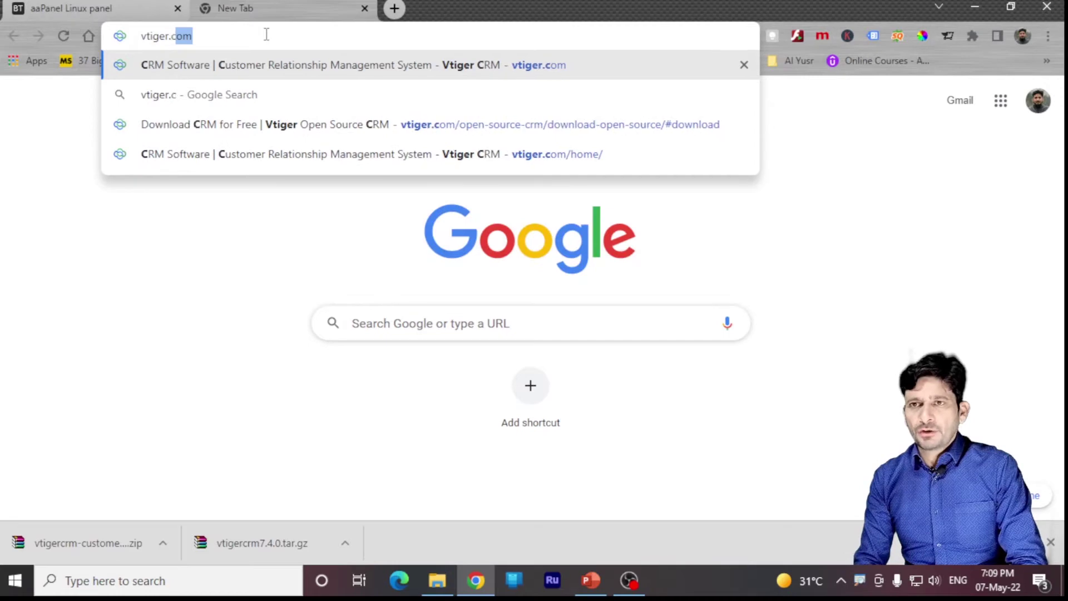
text(syncbricks.com)
key(Return)
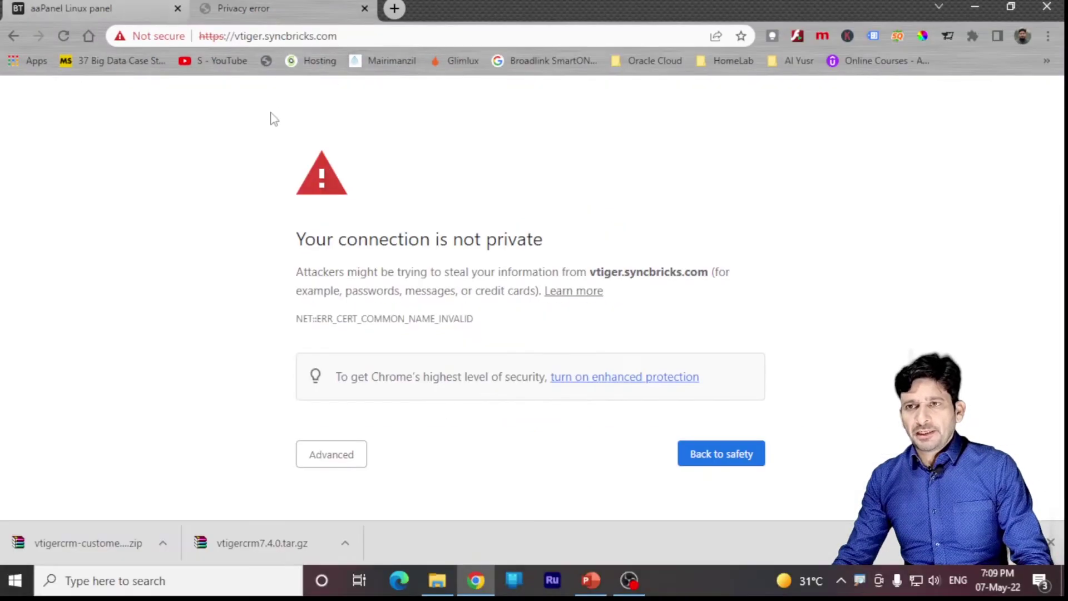
drag(340, 271, 481, 365)
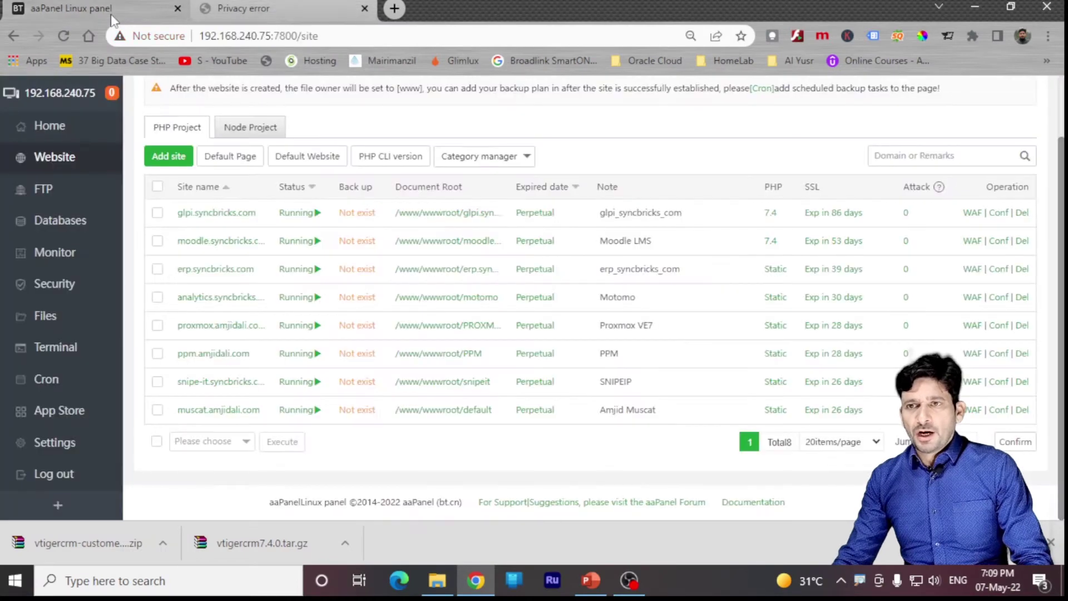
Start a new site vtiger.syncbricks.com with the description corrected to 'Vtiger CRM'.
click(160, 159)
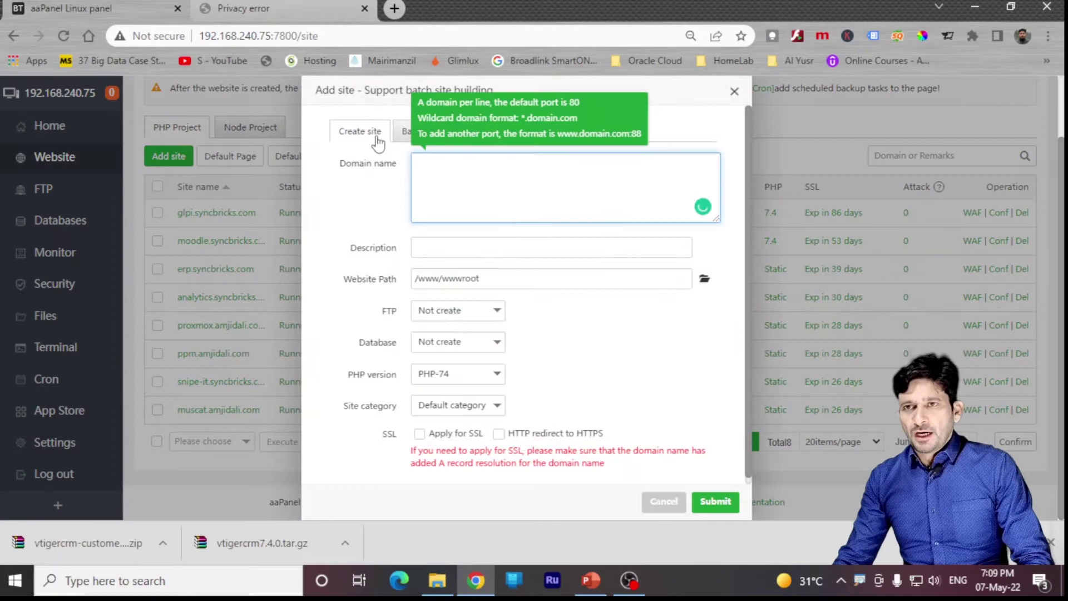
click(254, 17)
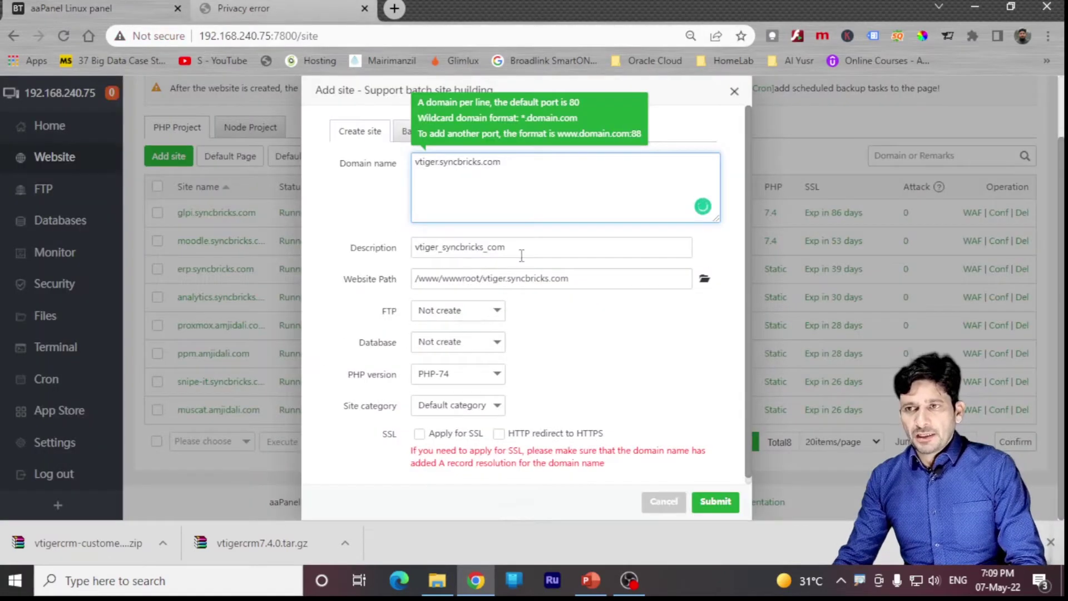
drag(524, 254, 367, 248)
text(V)
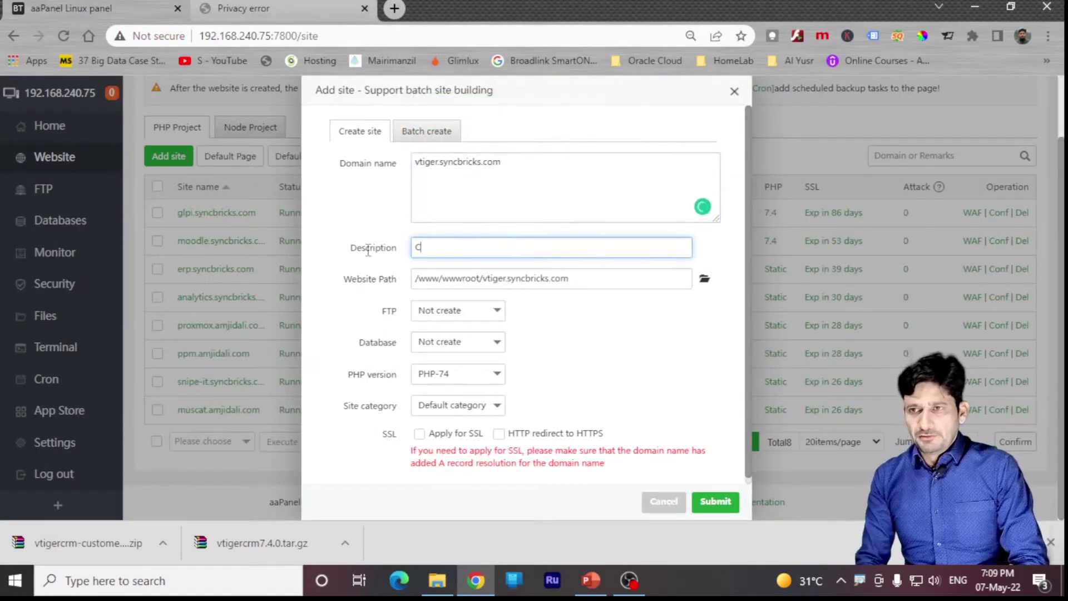
text(TIG)
key(BackSpace)
key(BackSpace)
key(BackSpace)
text(tiger CRM)
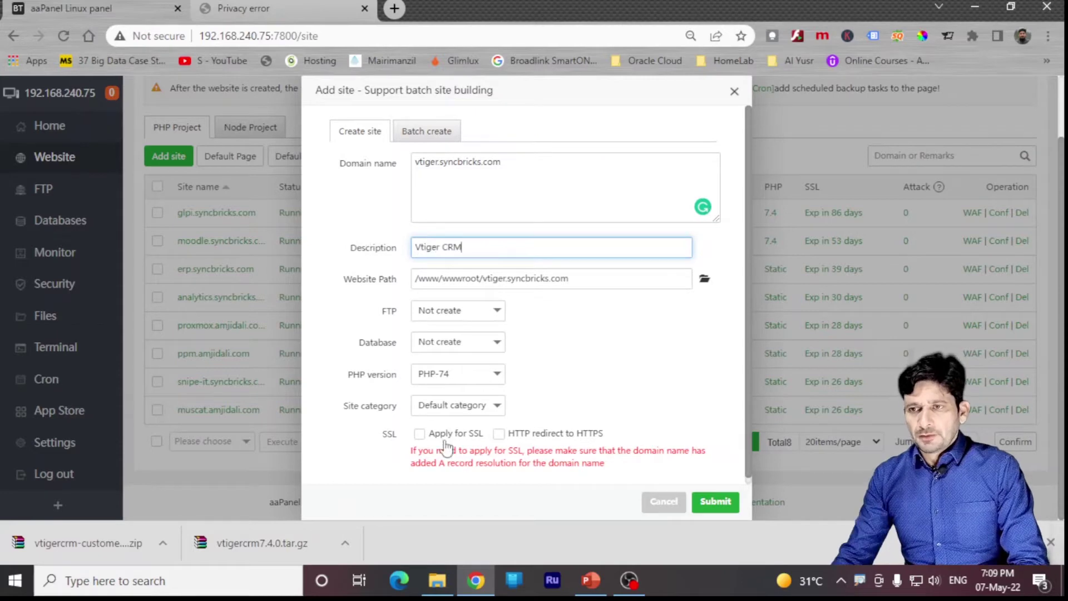
Enable SSL with HTTPS redirect, keep PHP-74, submit the new site and return to the domain tab.
click(434, 439)
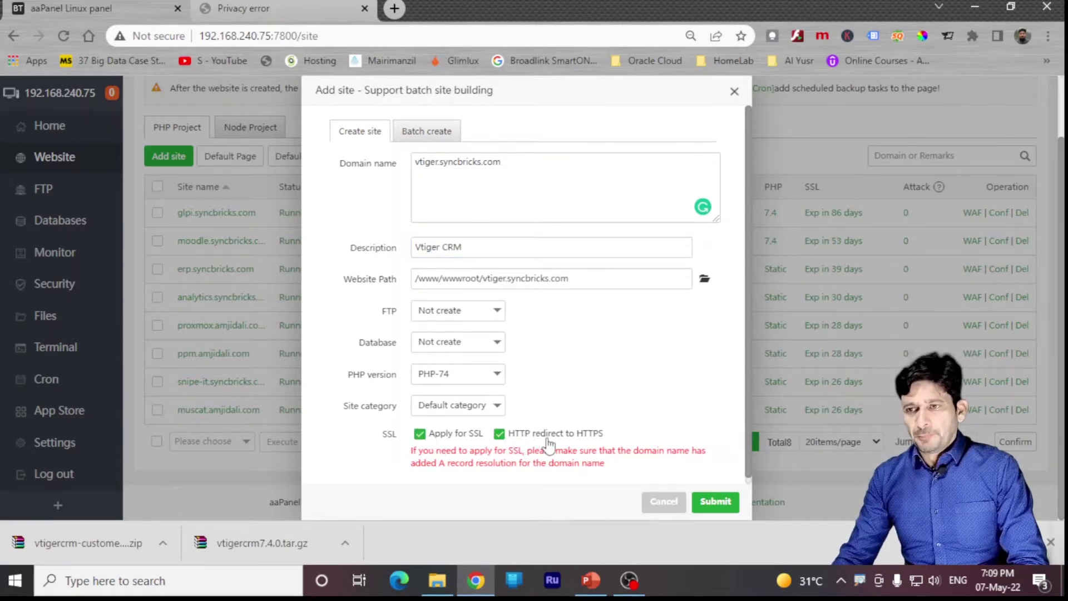
key(ctrl+shift+t)
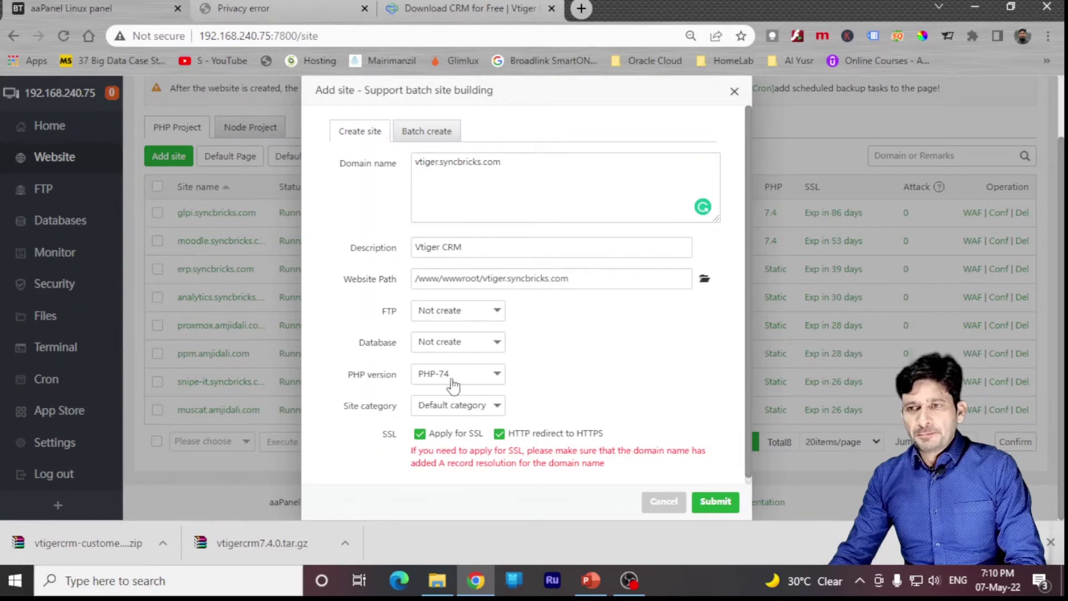
click(480, 382)
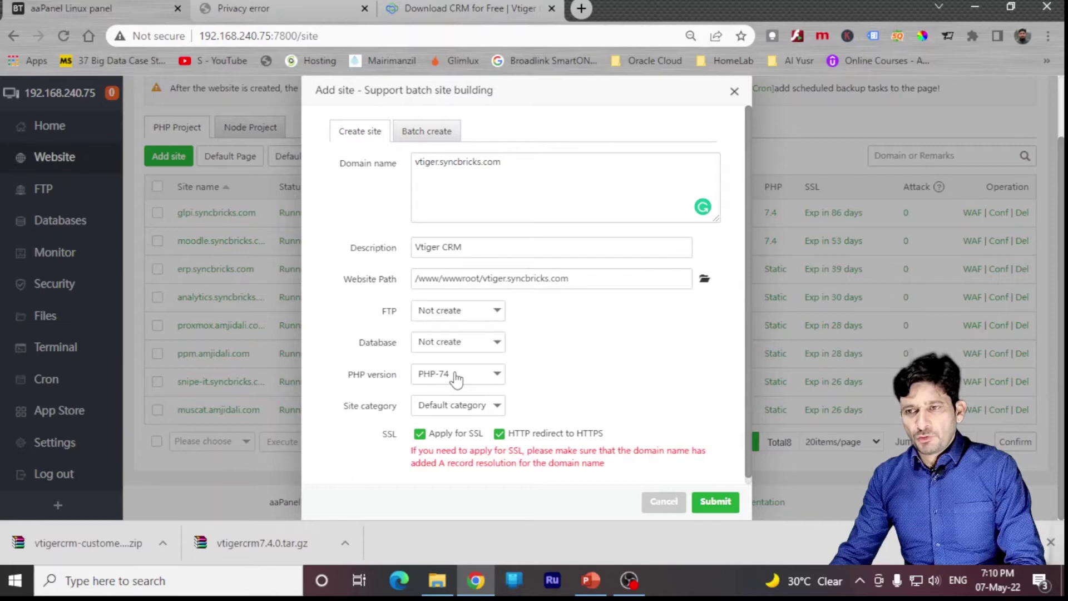
click(711, 503)
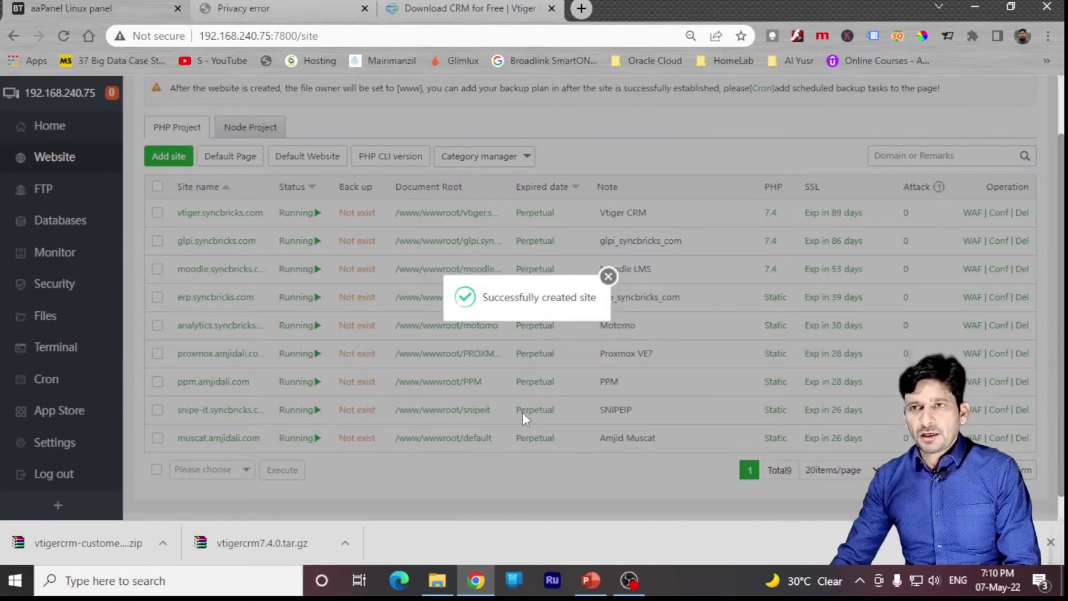
click(298, 6)
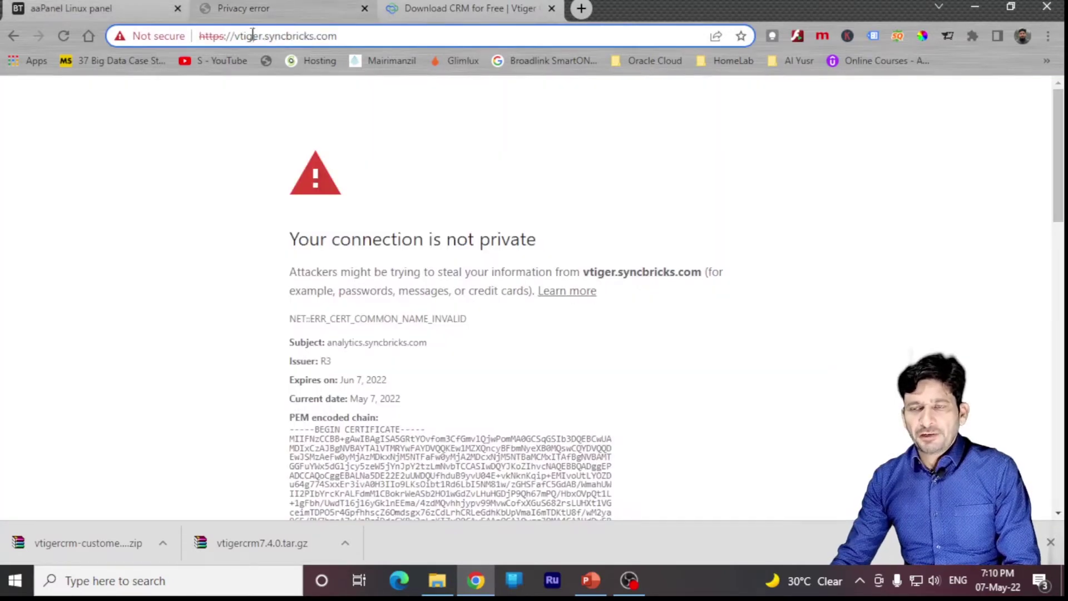
Reload the domain to see the nginx welcome page, check the site's PHP settings and open its root folder in Files.
key(Return)
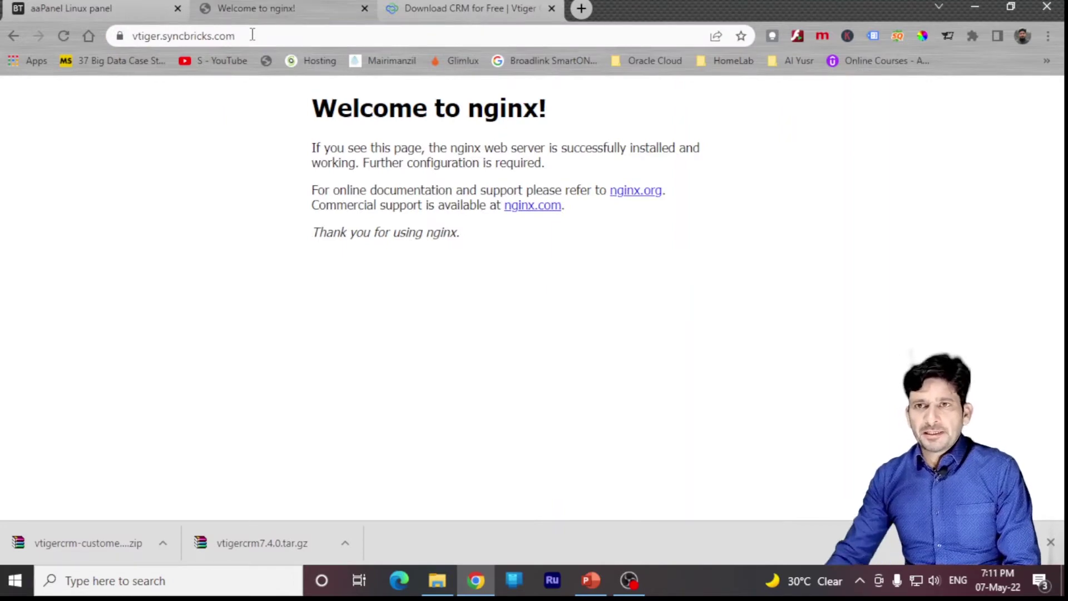
click(107, 8)
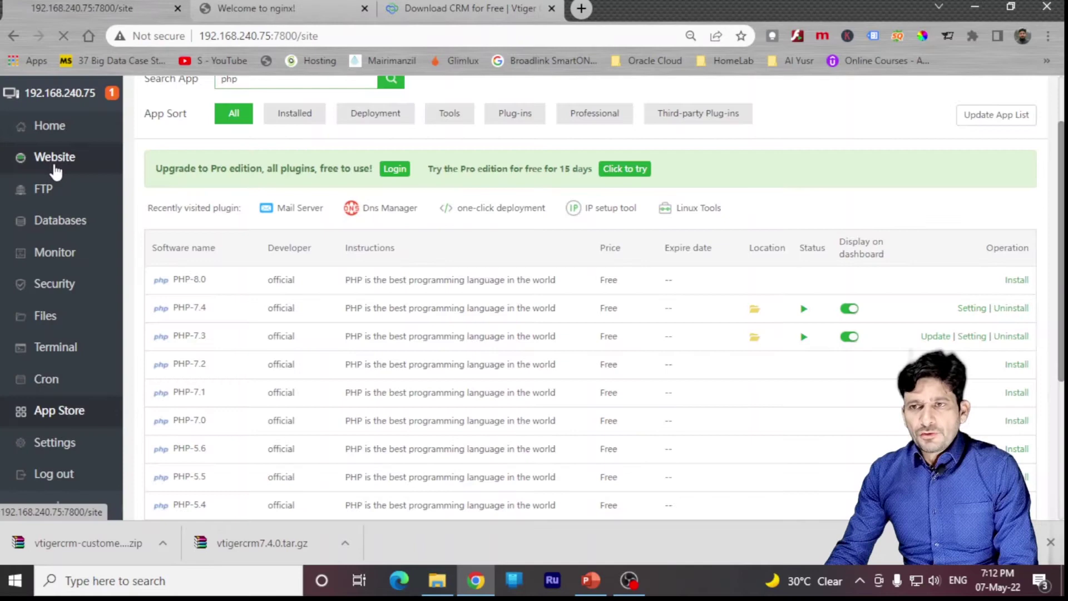
click(50, 157)
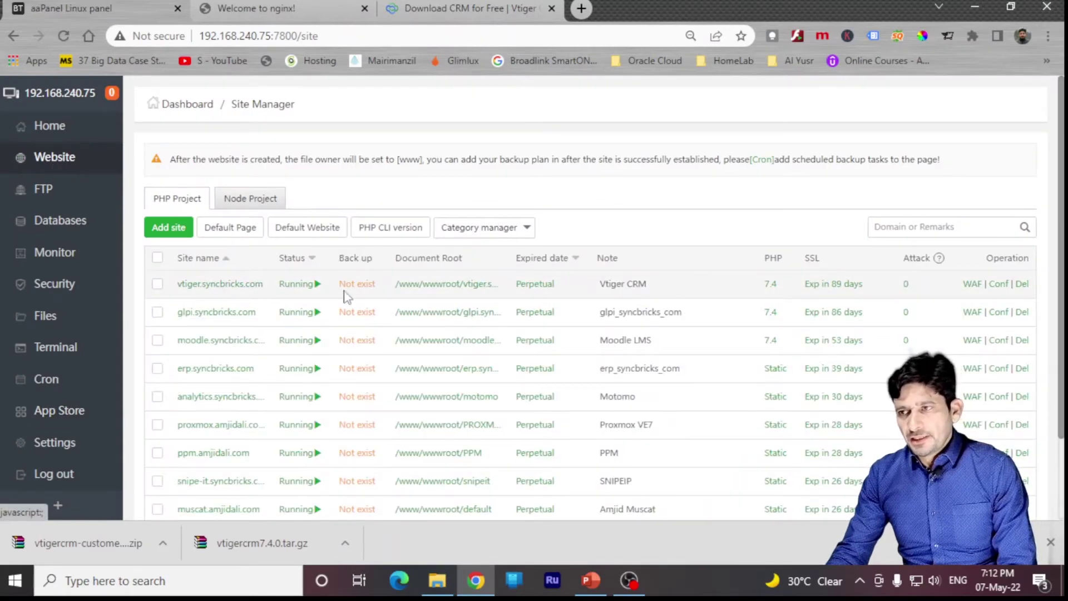
click(771, 284)
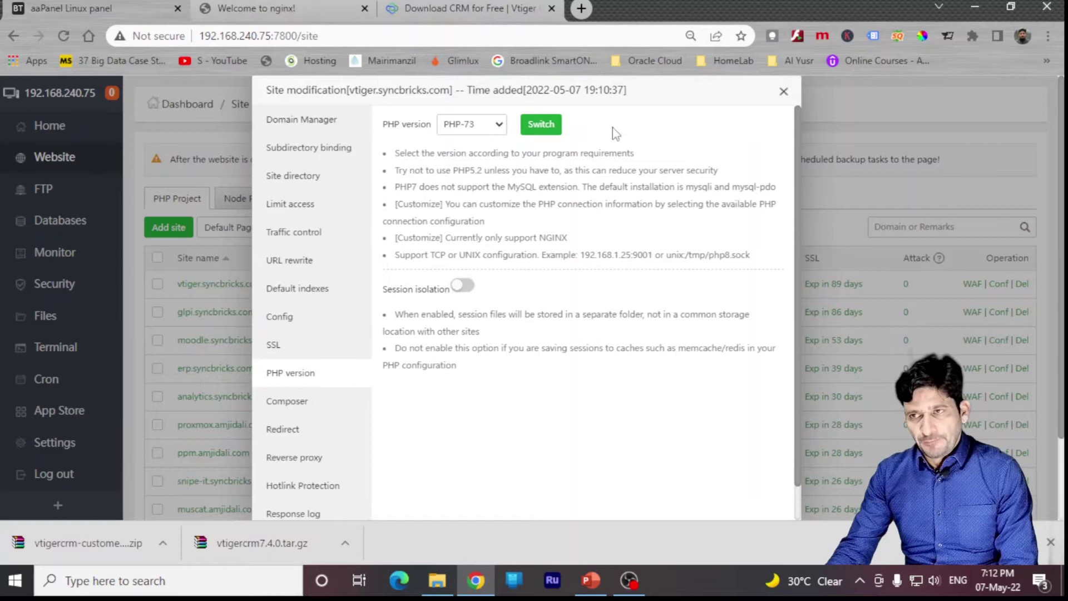
click(782, 90)
click(397, 285)
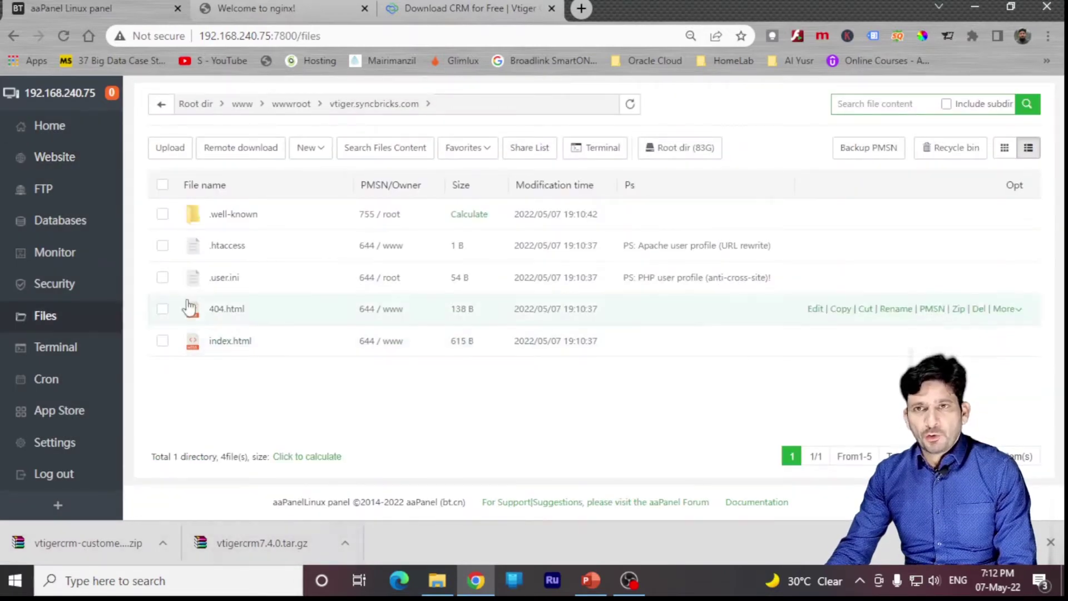
Upload vtigercrm7.4.0.tar.gz from the computer into the site root folder.
click(171, 150)
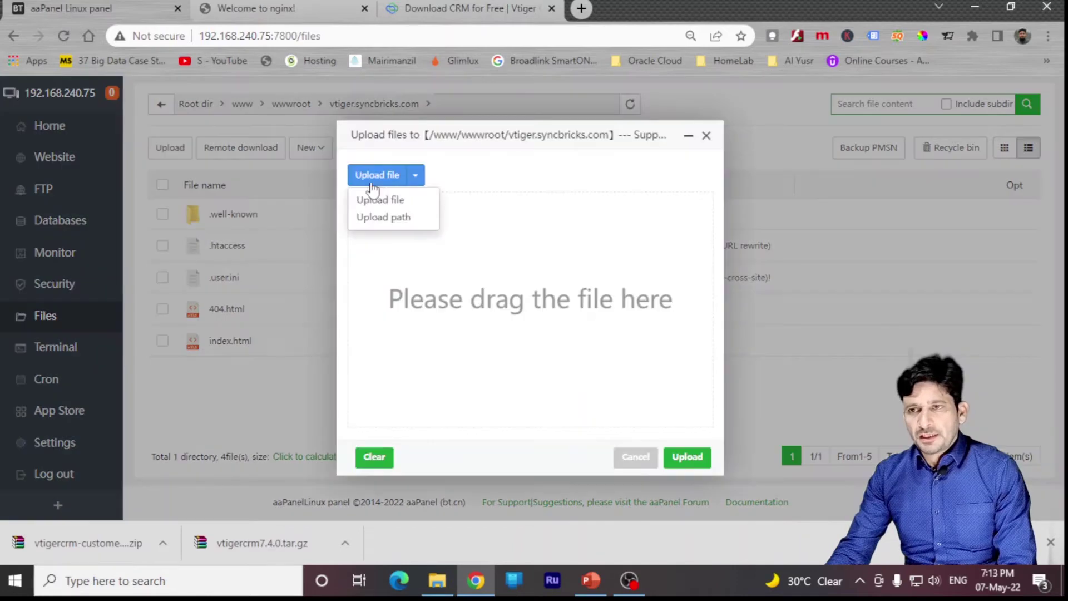
click(372, 198)
double_click(490, 234)
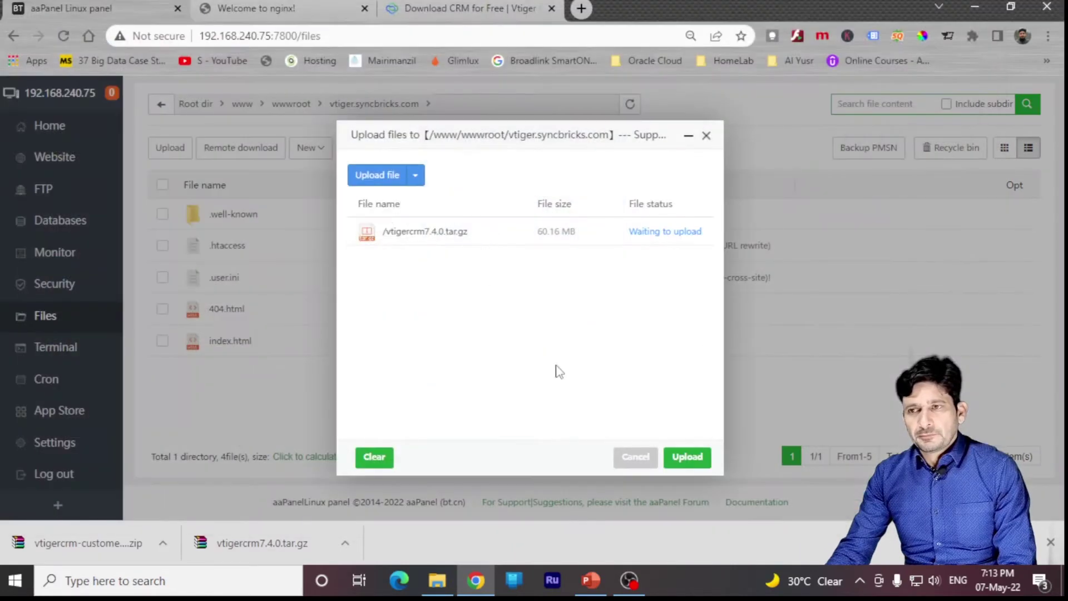
click(680, 456)
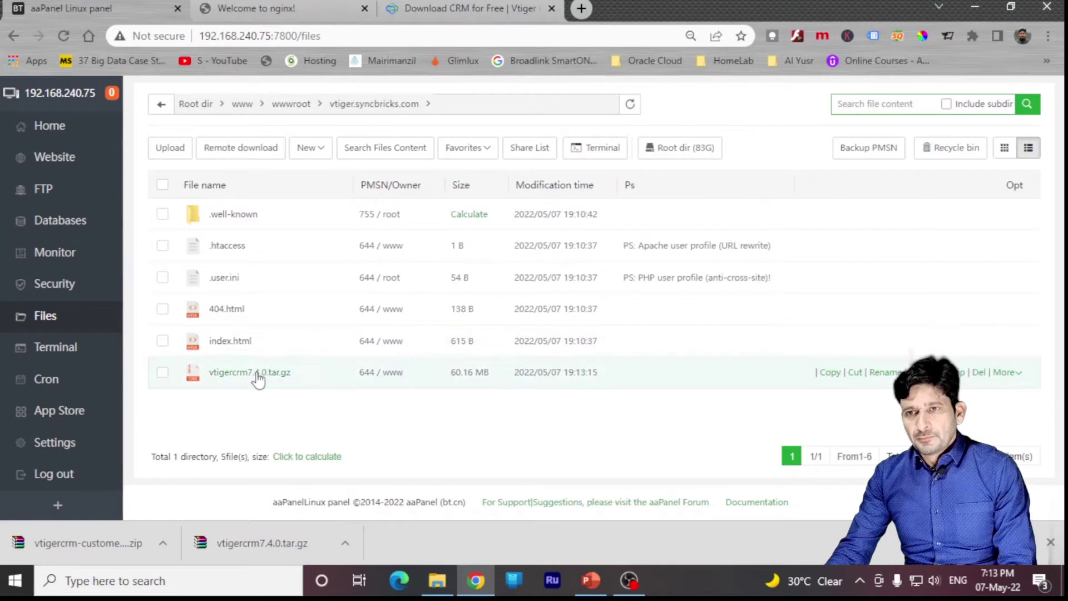
Unzip the uploaded archive into a vtigercrm folder.
right_click(257, 378)
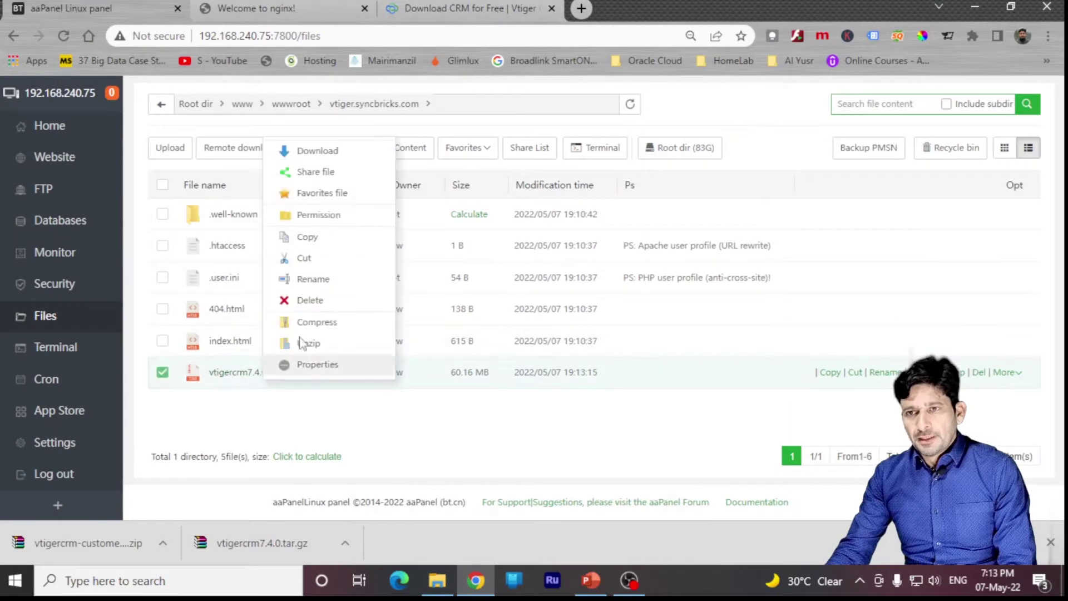
click(334, 349)
click(674, 374)
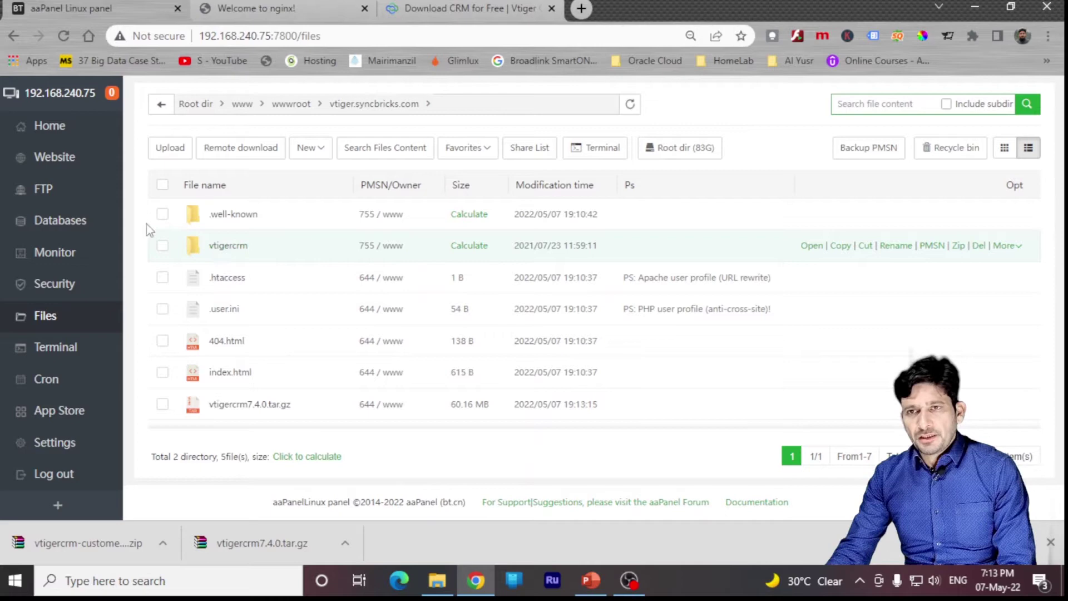
Point the vtiger.syncbricks.com site directory to the vtigercrm folder and save.
click(75, 157)
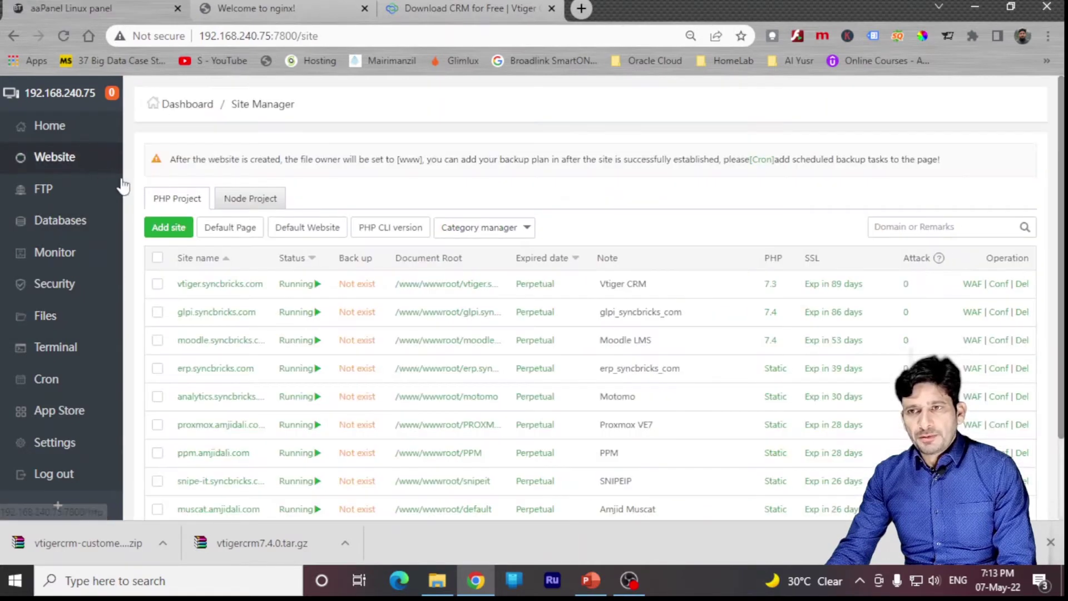
click(200, 288)
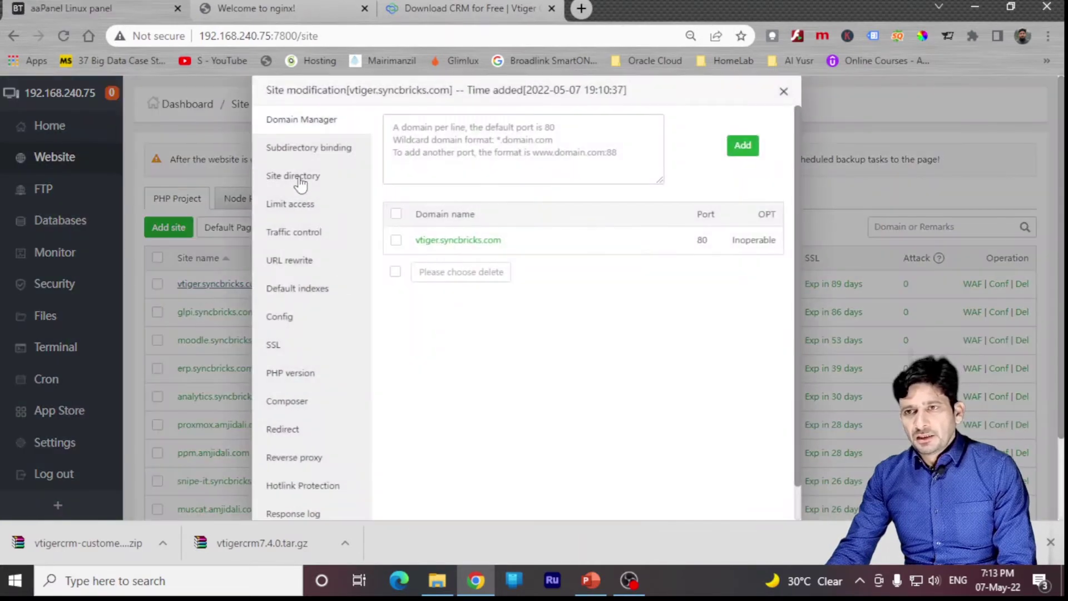
click(294, 176)
click(646, 178)
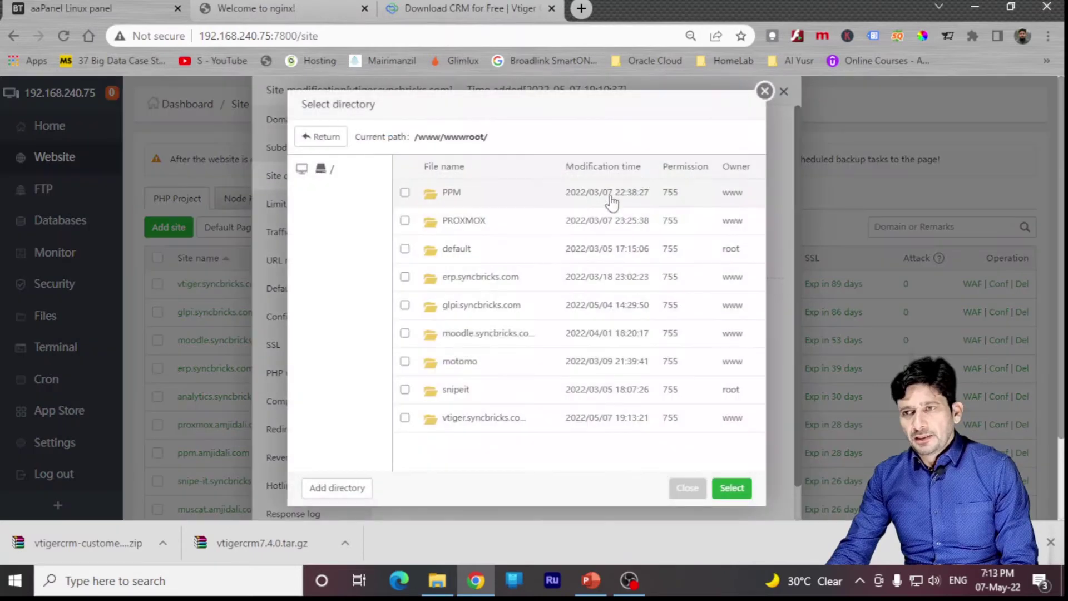
click(480, 419)
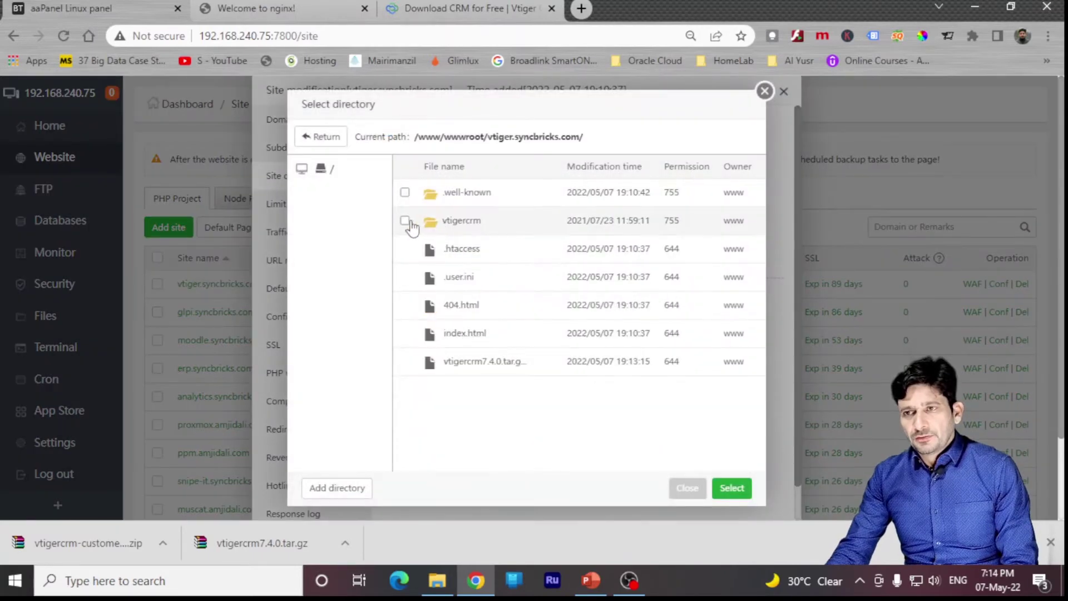
click(404, 220)
click(731, 489)
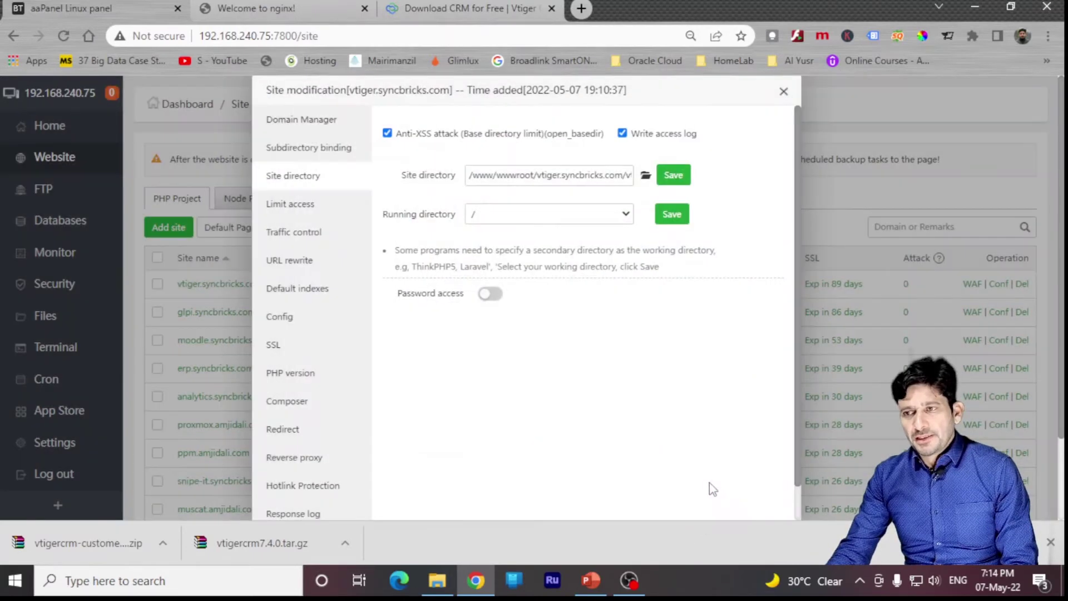
click(673, 161)
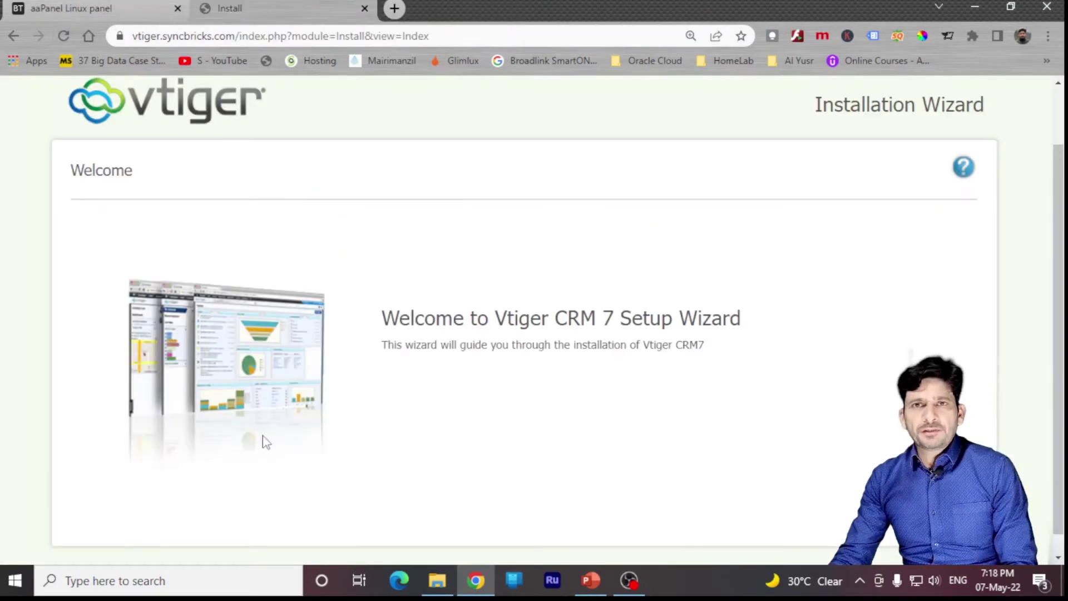
Start the installation from the welcome page and agree to the license.
click(945, 511)
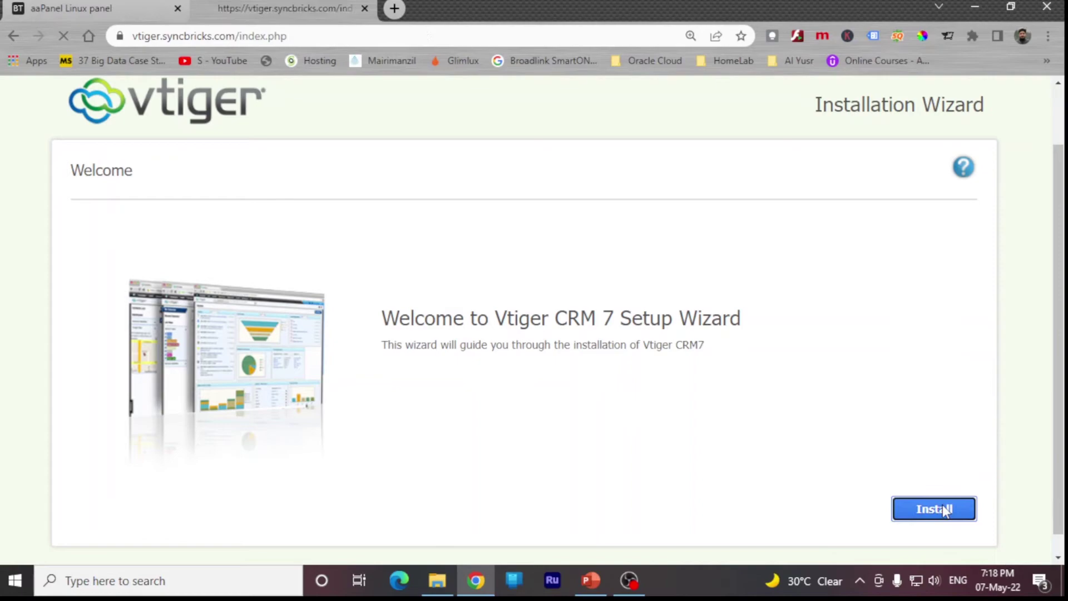
drag(968, 306, 976, 503)
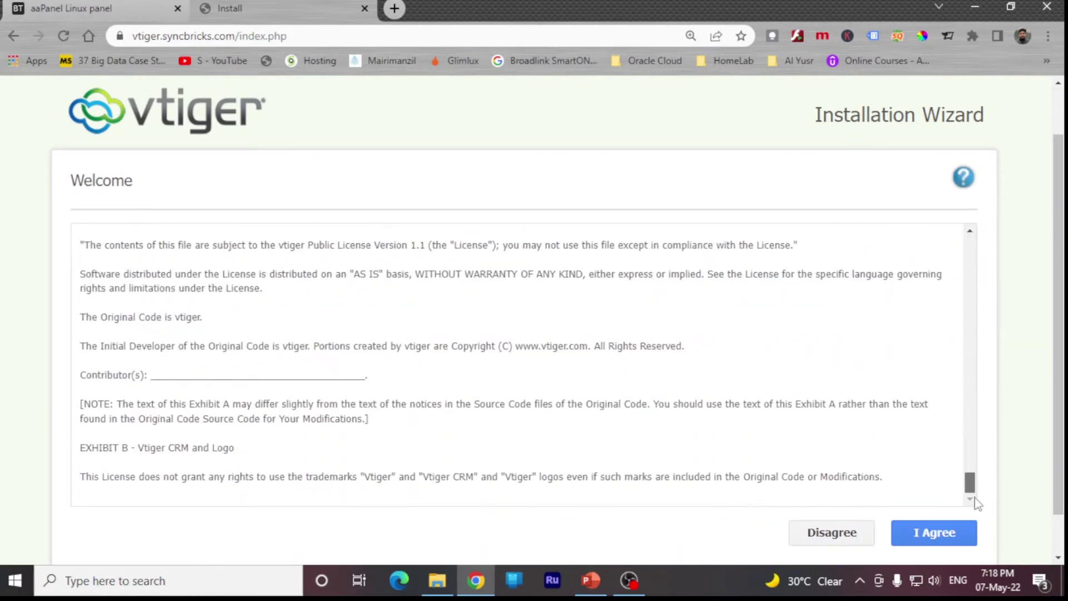
click(935, 533)
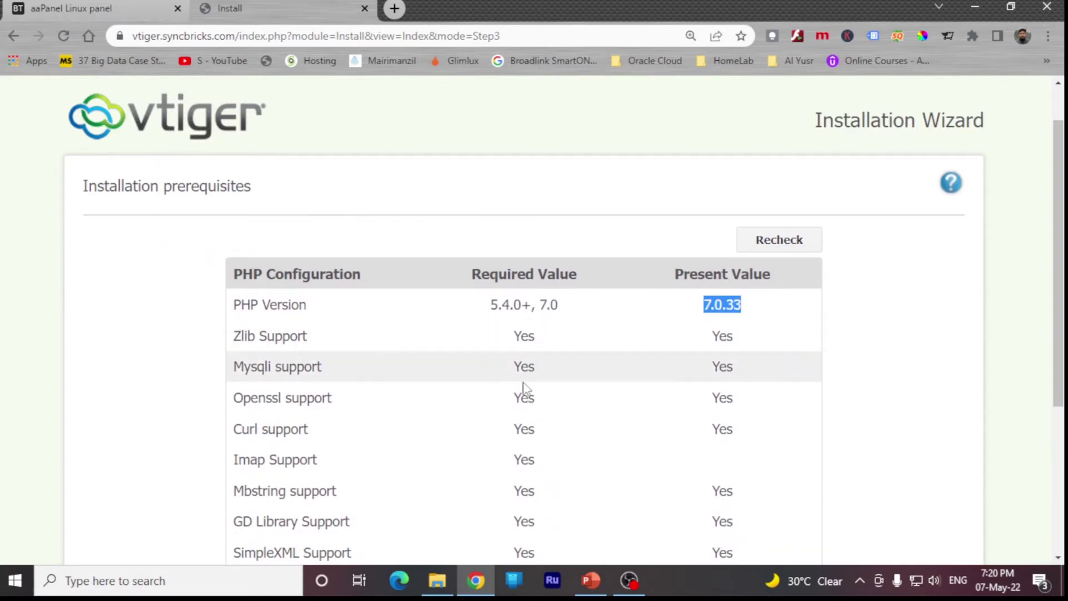
scroll(538, 388, down, 3)
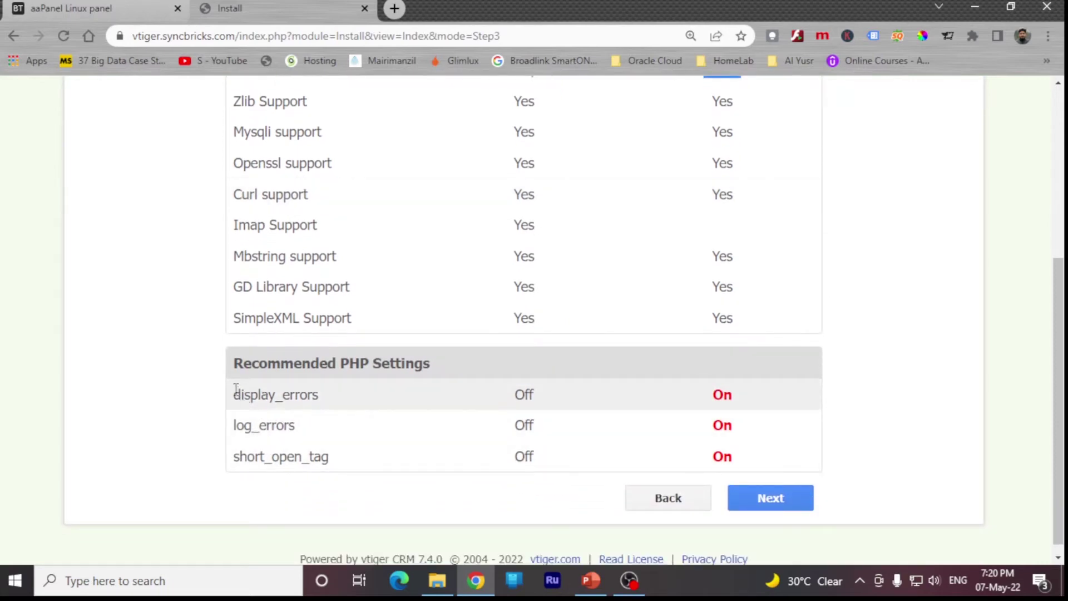
Note display_errors, log_errors and short_open_tag are On but recommended Off, then switch to aaPanel.
drag(239, 363, 506, 370)
click(317, 401)
double_click(286, 399)
click(727, 394)
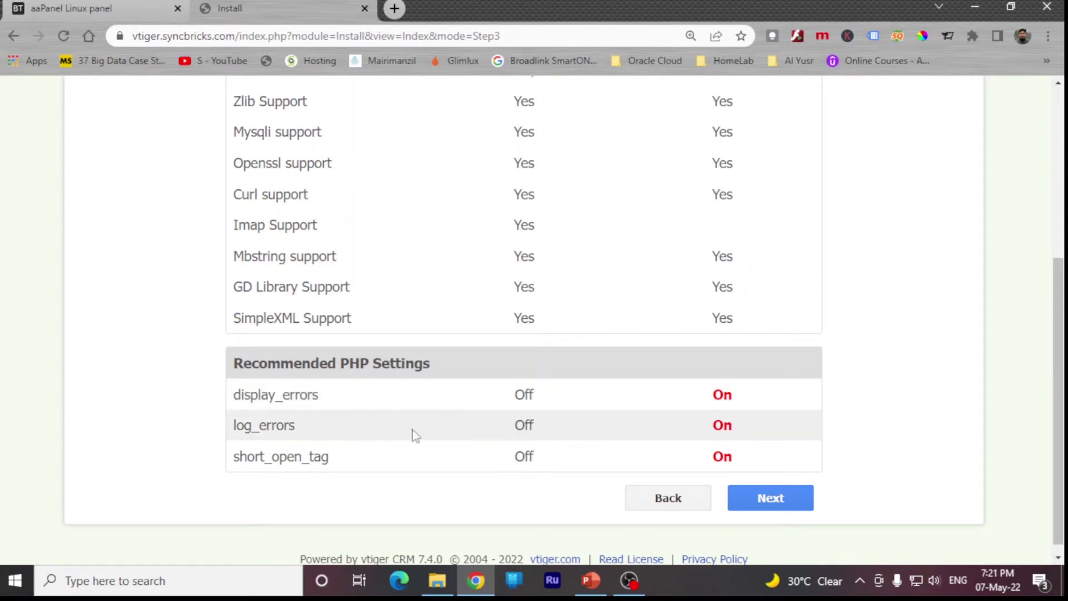
drag(513, 428, 540, 428)
double_click(716, 426)
double_click(519, 458)
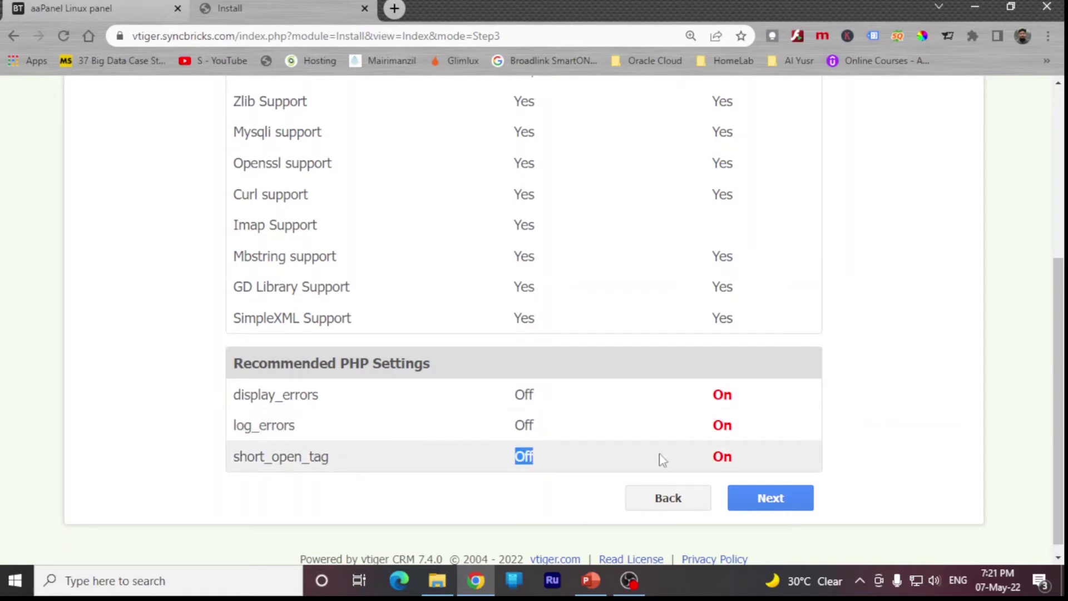
click(661, 459)
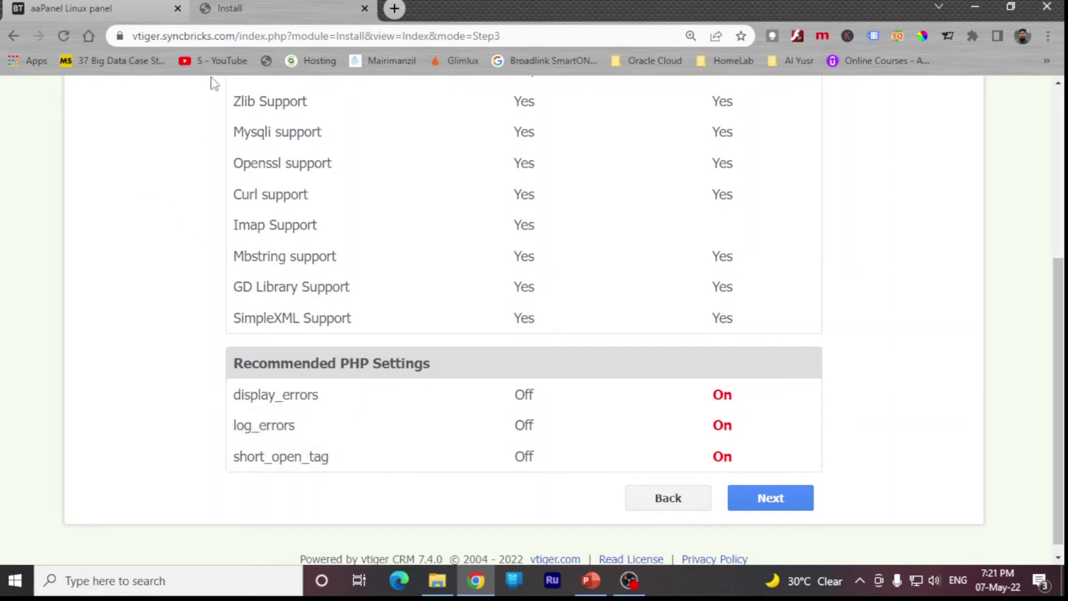
double_click(285, 400)
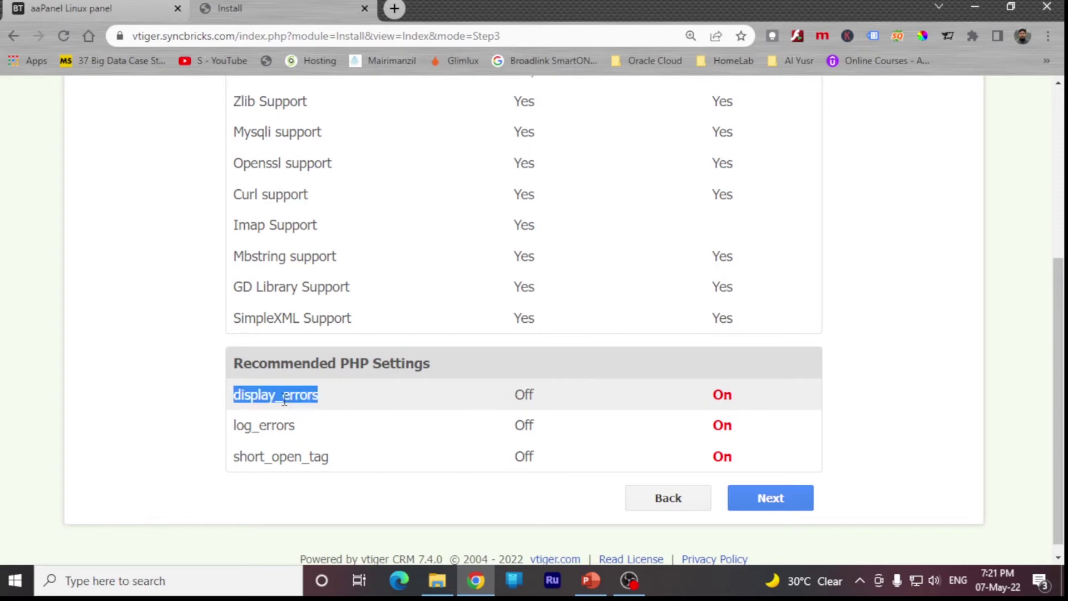
click(114, 9)
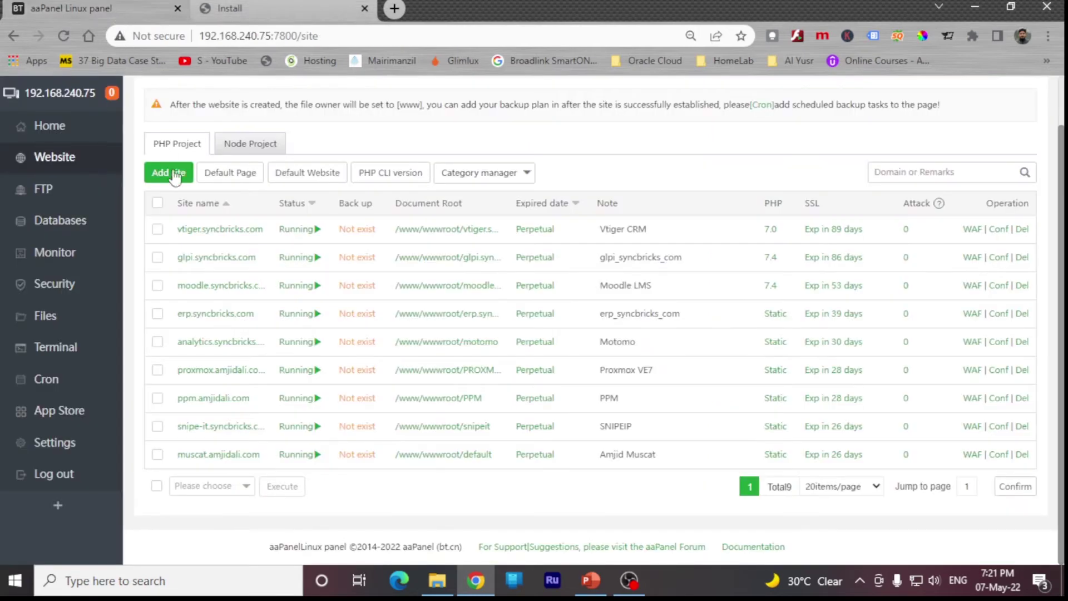
In App Store PHP-7.0 Configuration, set display_errors to Off, save and recheck the installer.
click(58, 410)
click(975, 499)
click(294, 148)
click(296, 183)
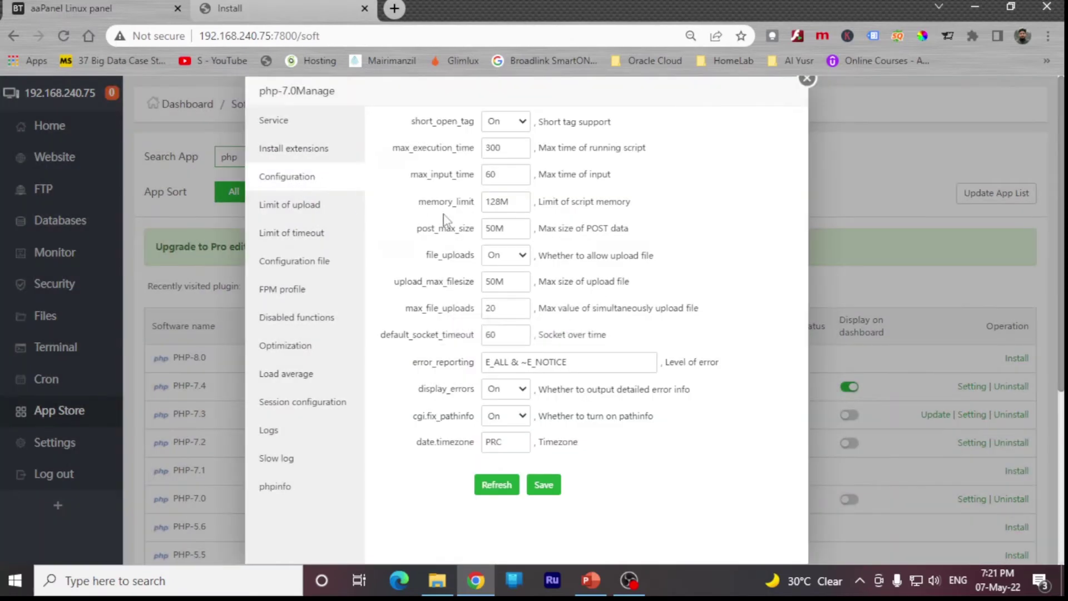
key(ctrl+f)
text(display_errors)
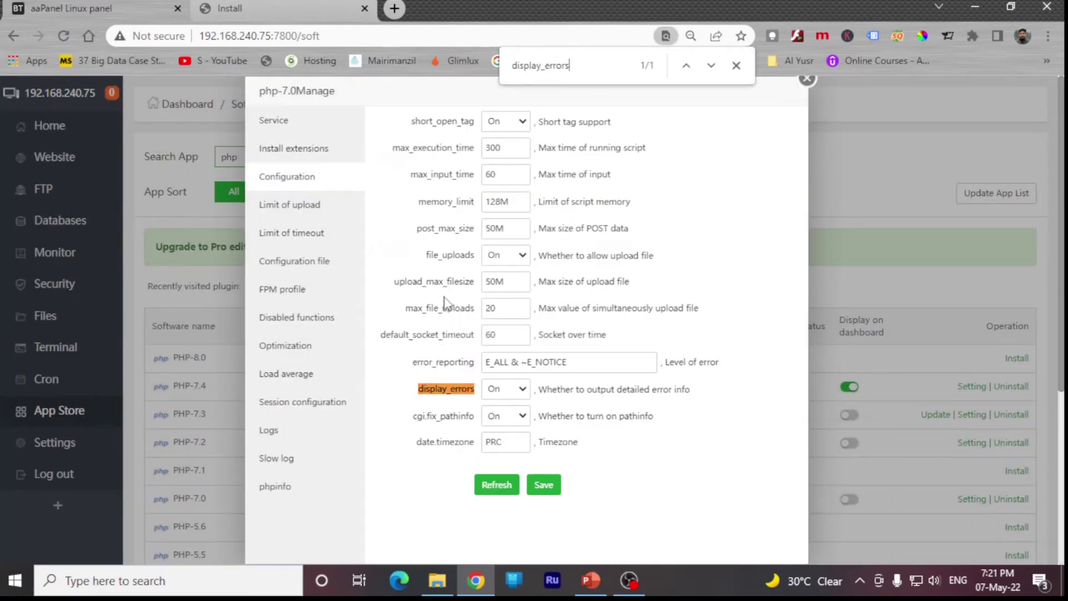
click(503, 395)
click(504, 425)
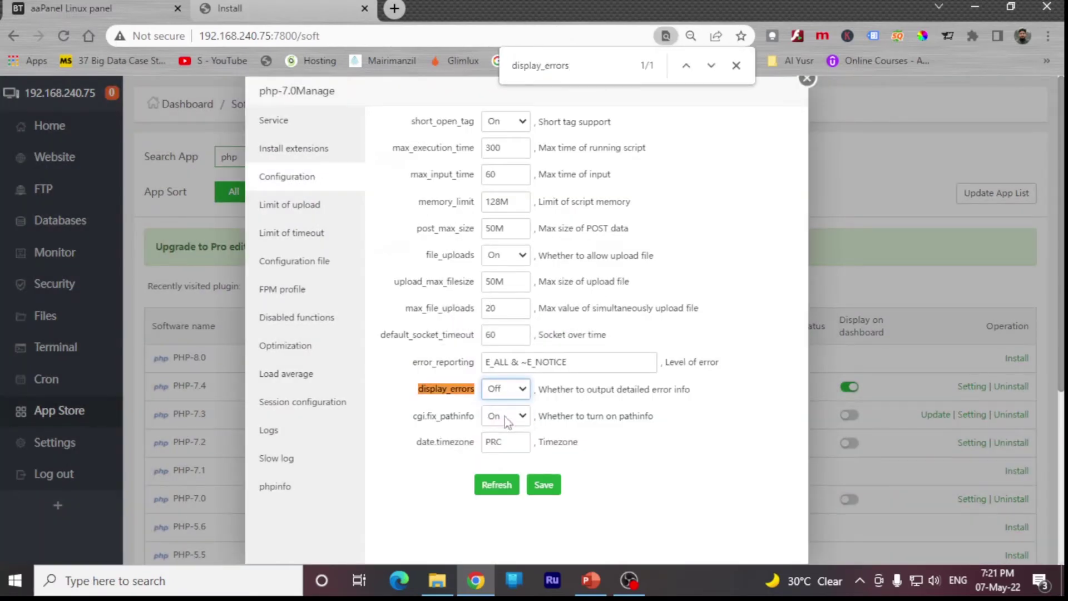
click(542, 486)
key(ctrl+Tab)
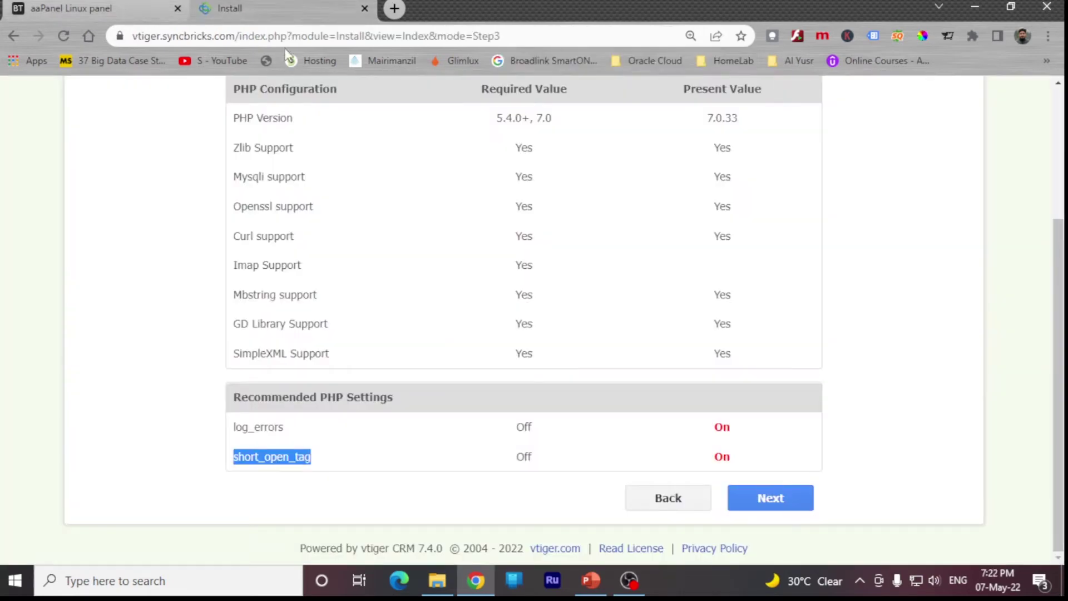
Set short_open_tag to Off, save and check the installer's PHP settings again.
click(117, 15)
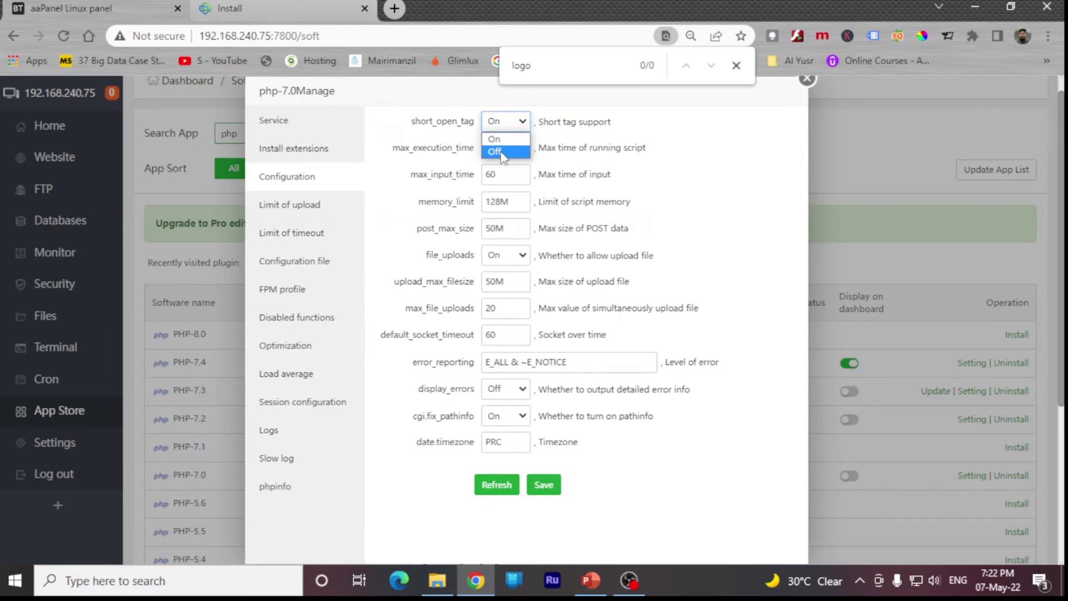
click(502, 151)
click(543, 485)
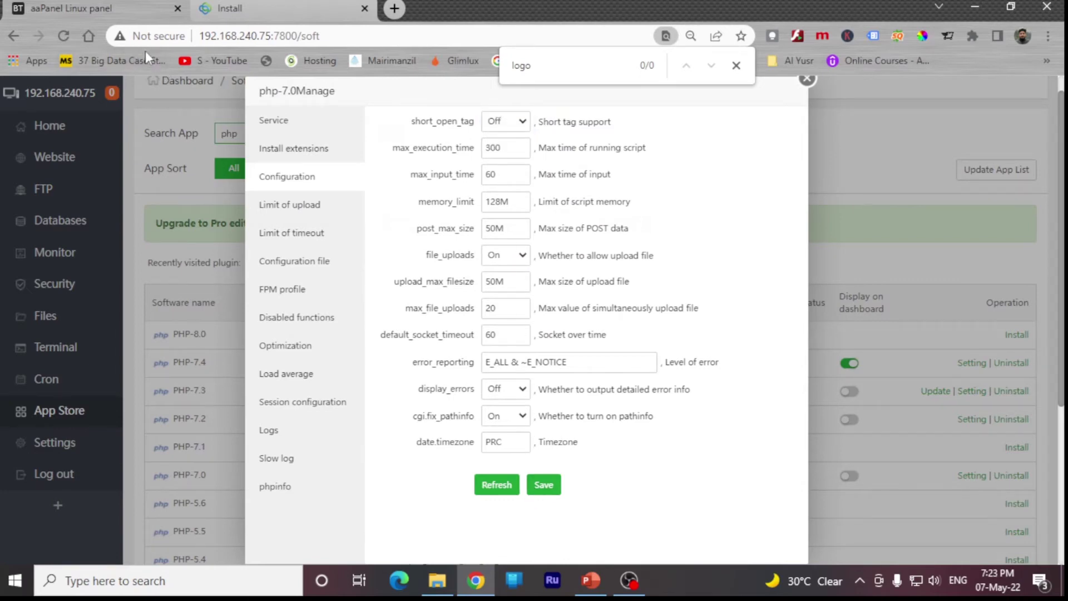
click(253, 8)
Find the log_errors line in PHP 7.0's php.ini, erase its On value and save the file.
click(71, 9)
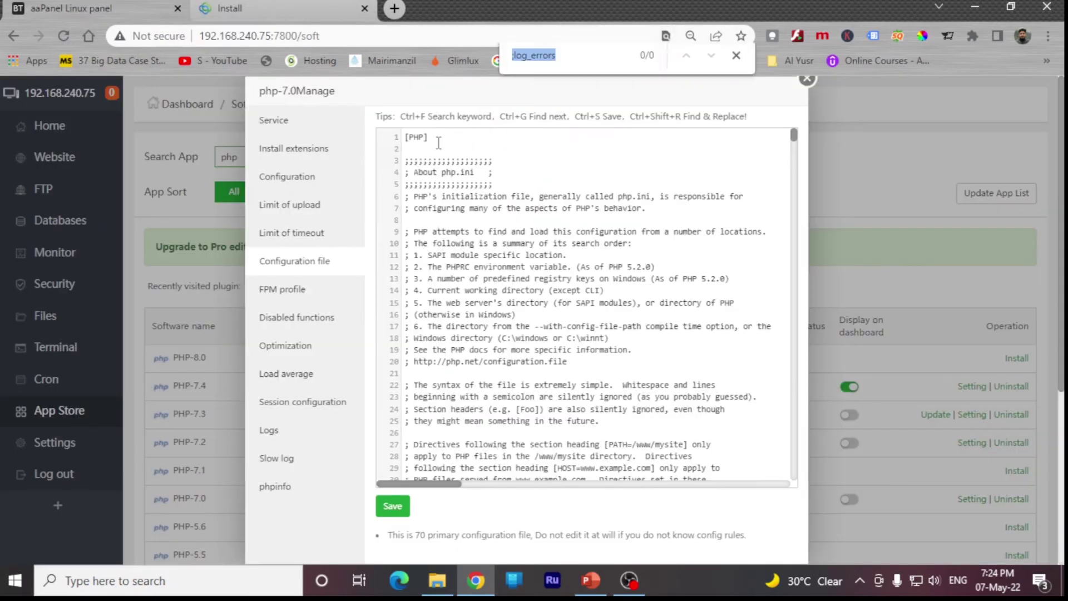
key(ctrl+f)
text(log_e)
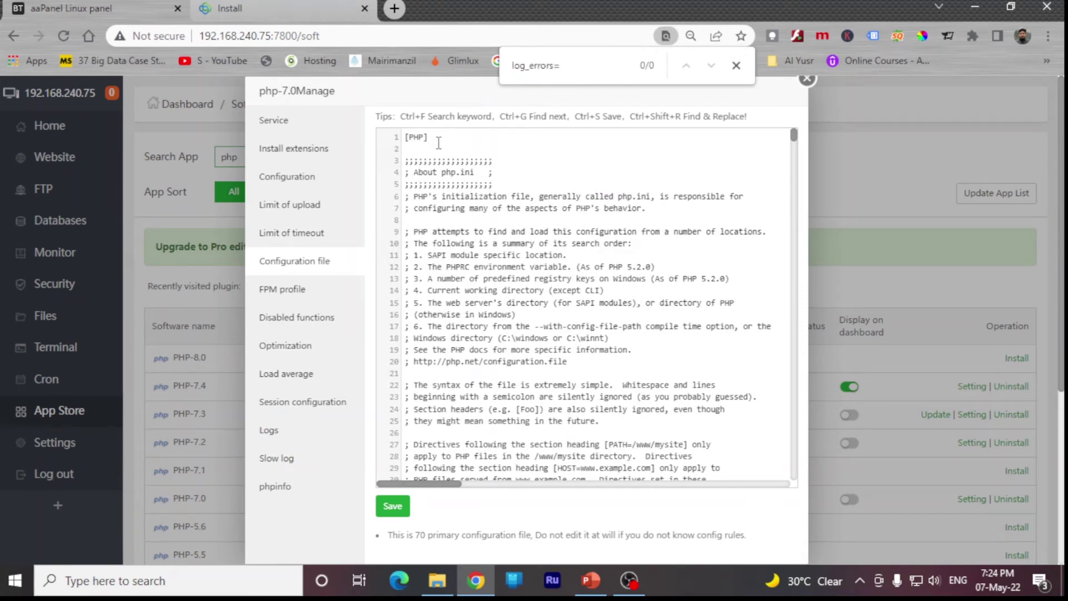
key(BackSpace)
text(= on)
click(476, 307)
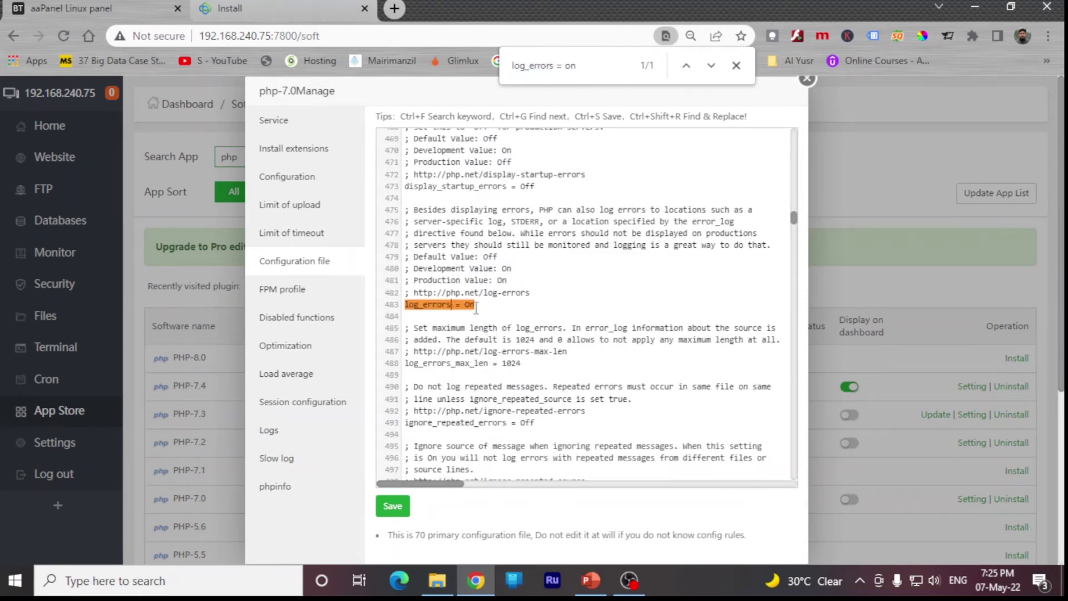
key(BackSpace)
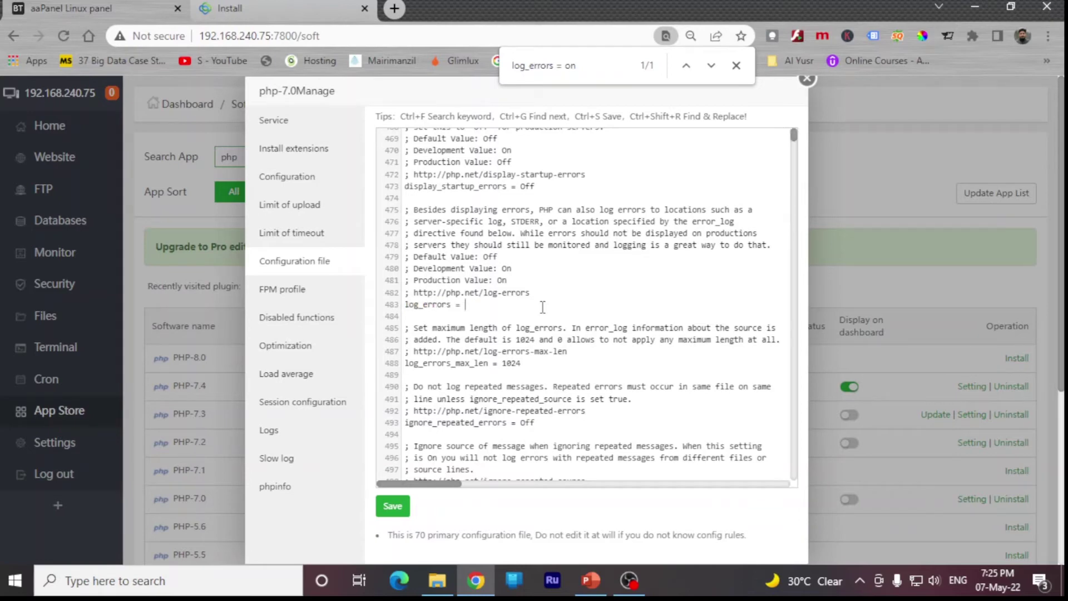
click(389, 506)
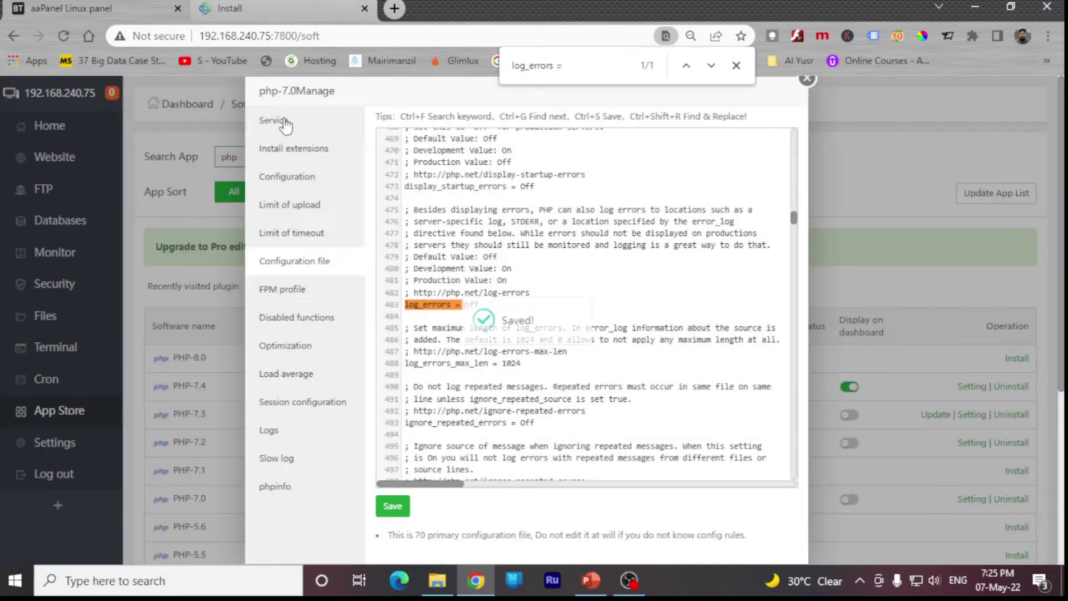
Reload the php-fpm-70 service from the Service tab.
click(284, 124)
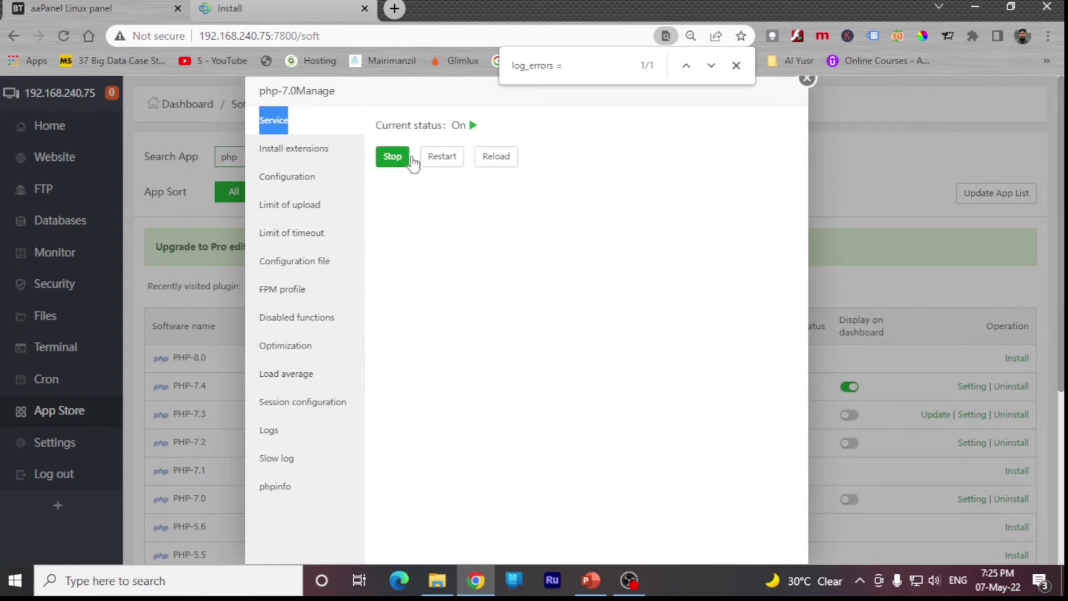
click(492, 166)
click(611, 367)
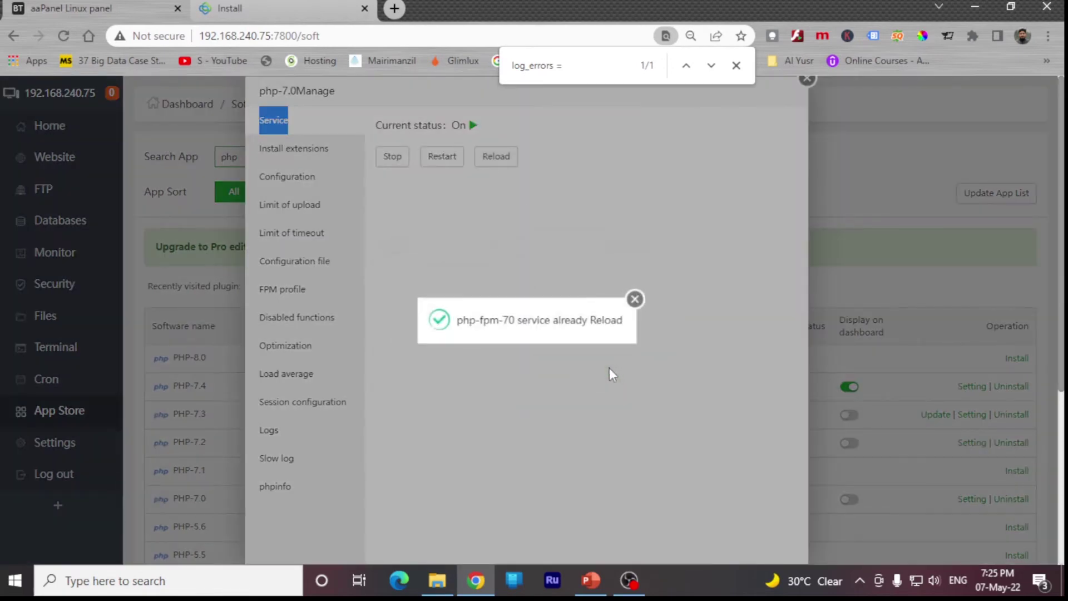
Recheck the installer prerequisites, continue and accept the recommended-settings warning.
click(291, 16)
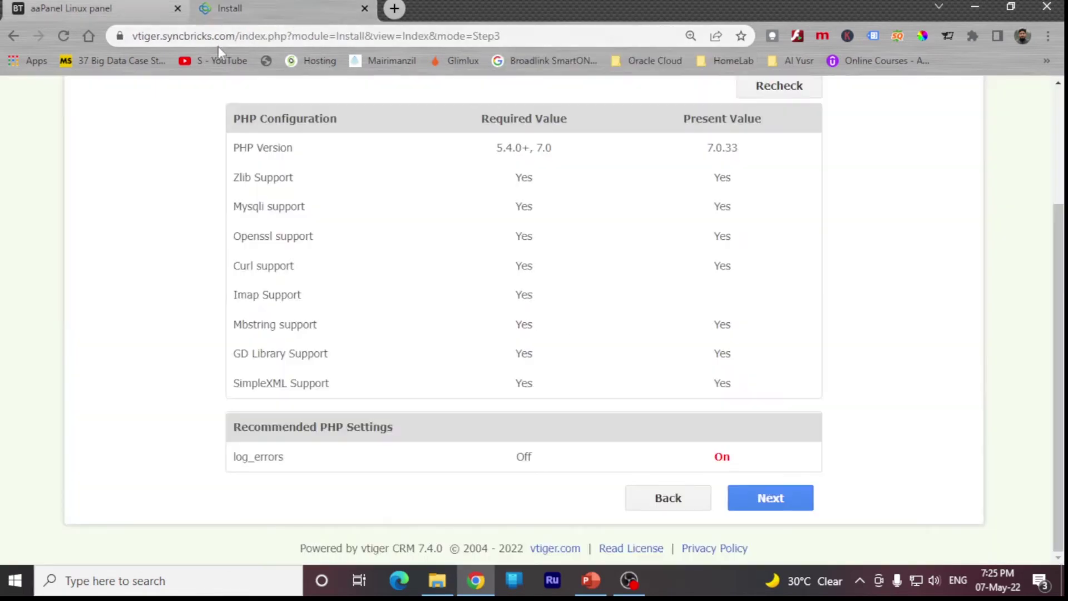
click(73, 34)
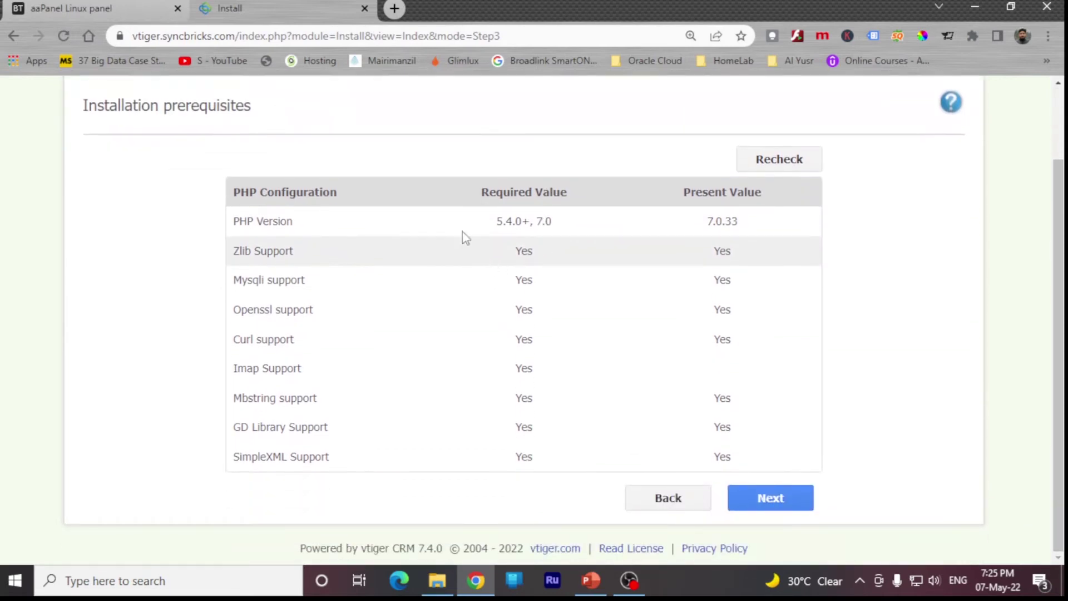
scroll(501, 276, up, 1)
scroll(526, 305, down, 1)
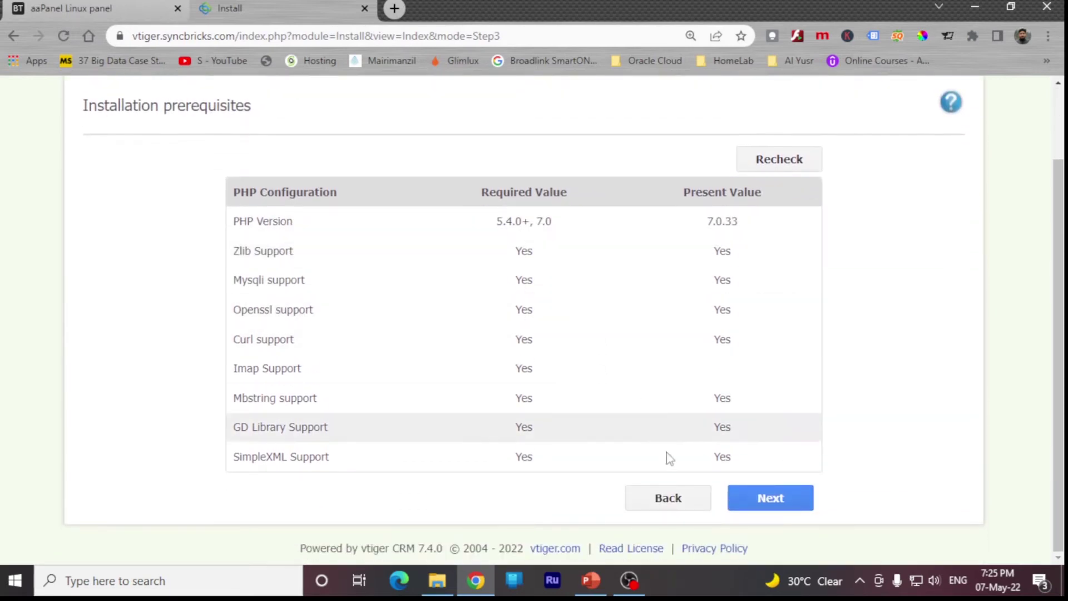
click(774, 512)
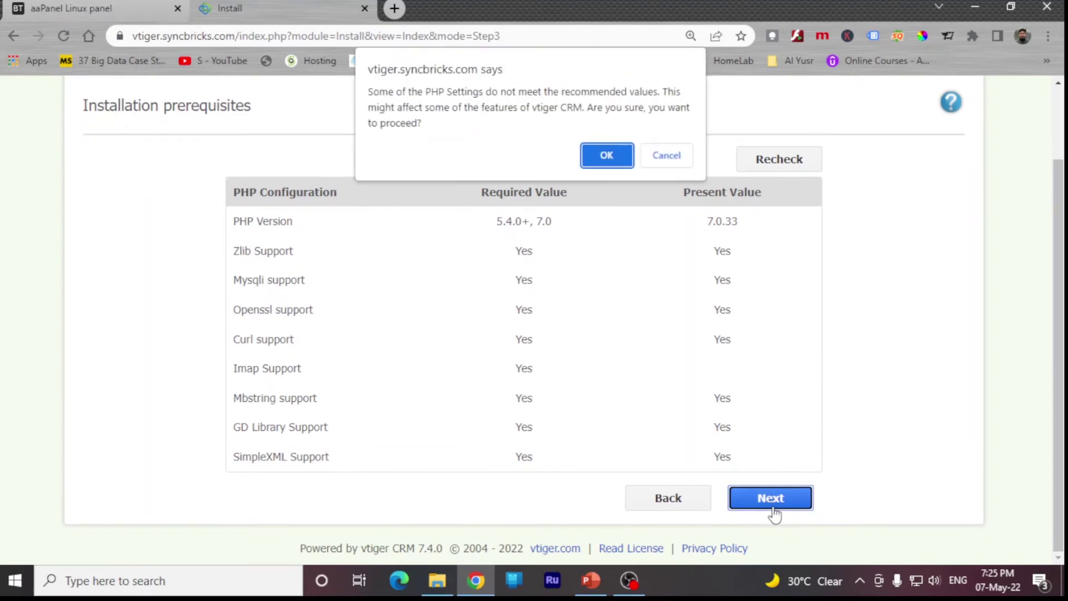
click(597, 150)
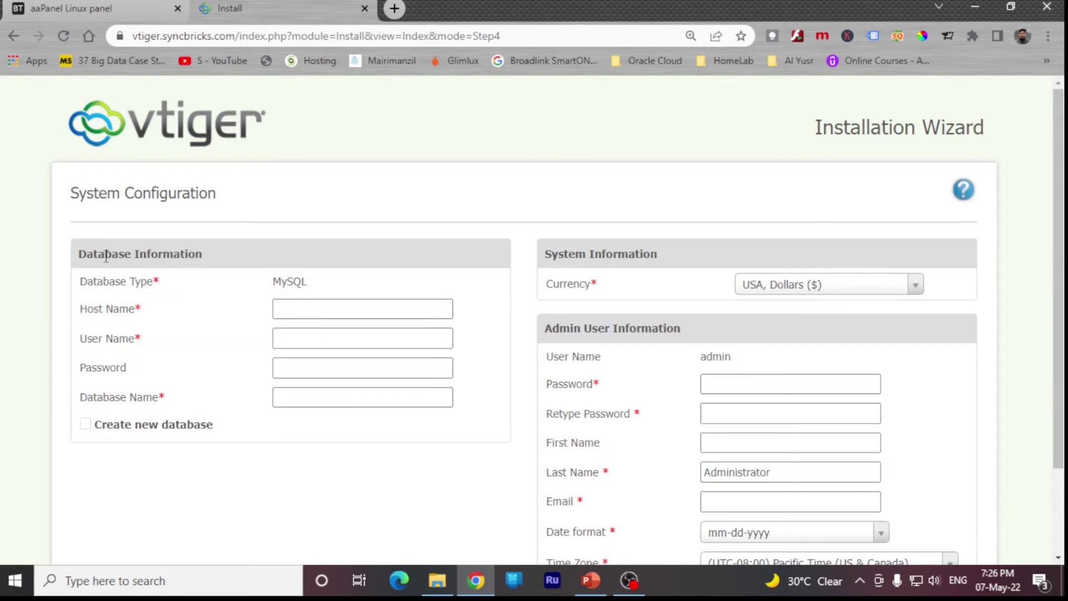
In aaPanel Databases, start a new database named vtigerDB with user vtigeruser.
click(91, 12)
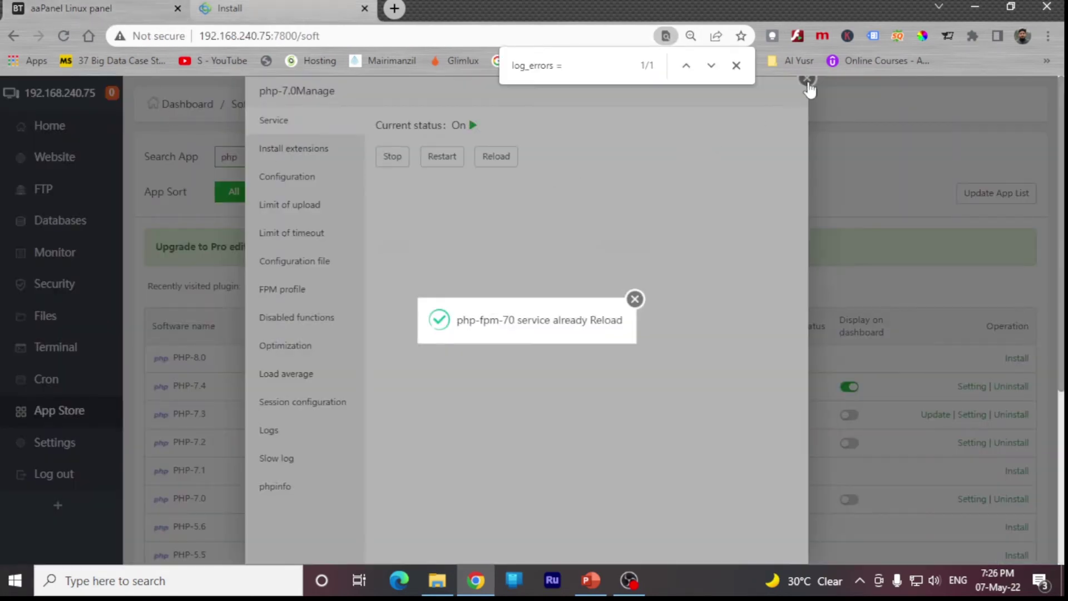
click(806, 87)
click(55, 222)
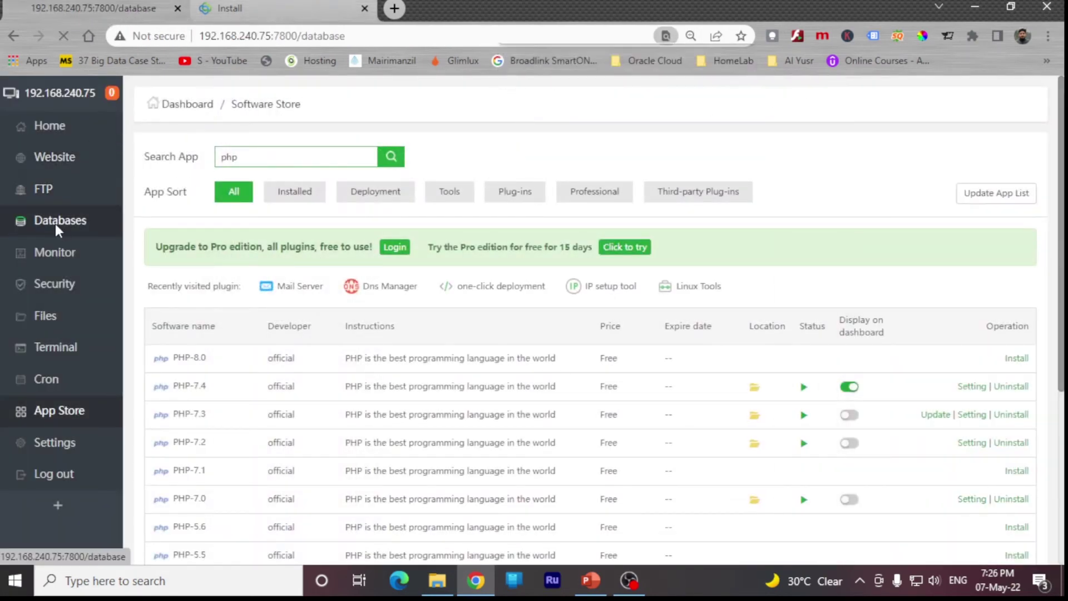
click(188, 206)
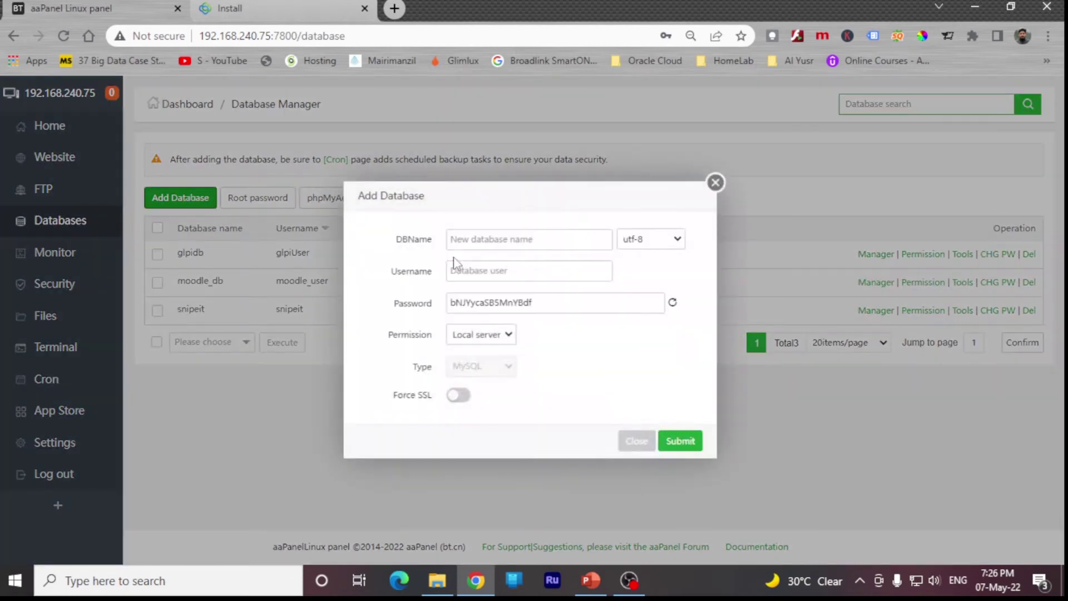
click(478, 242)
text(vtigerDB)
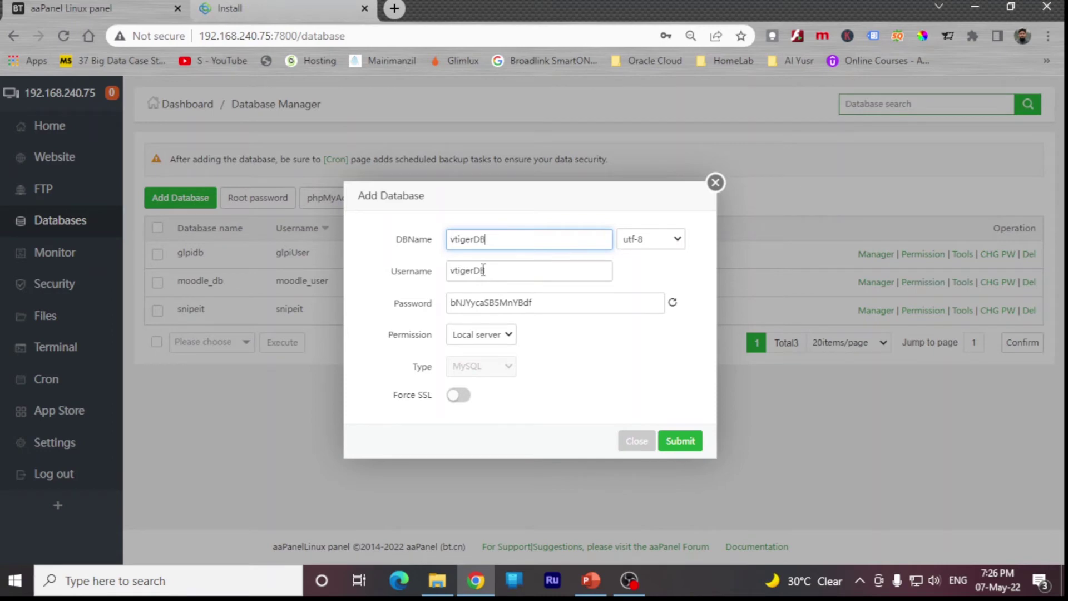
drag(482, 270, 531, 273)
key(ctrl+c)
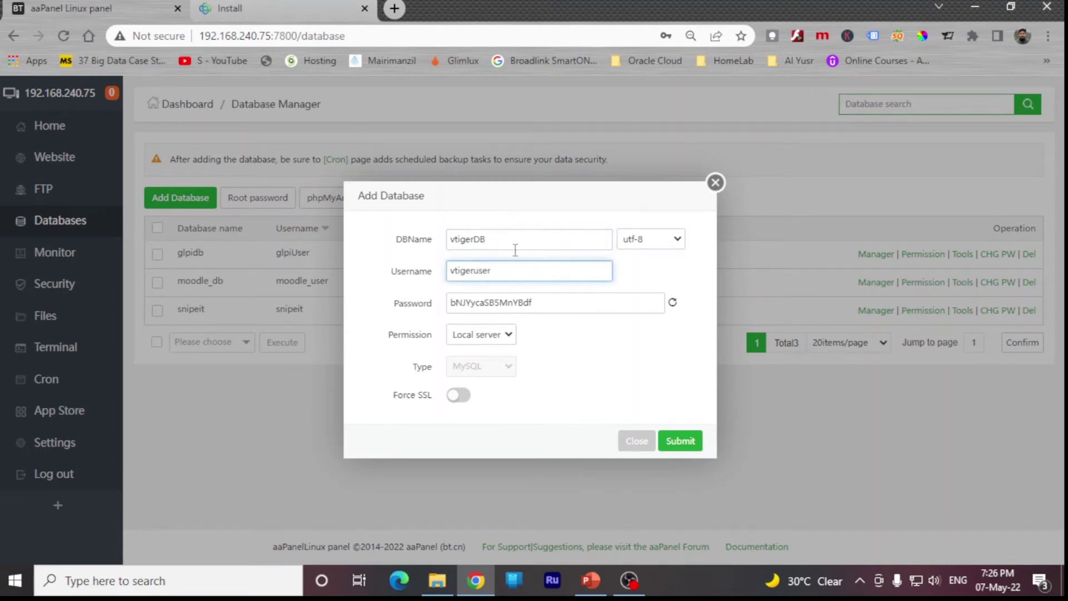
Copy the database name, username and generated password into a Notepad note.
key(super+r)
text(notepad)
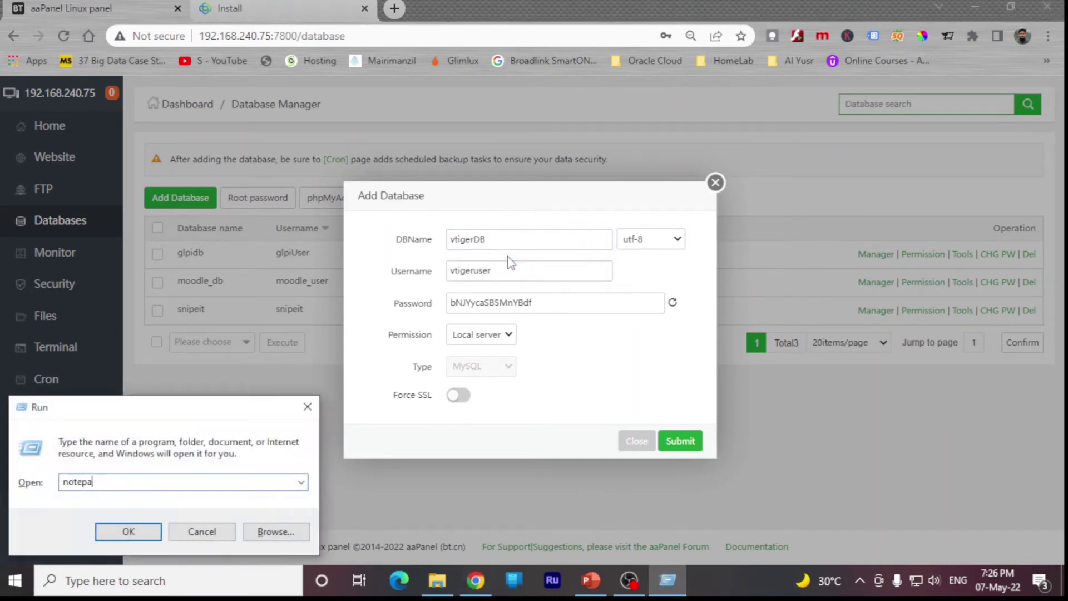
key(Return)
key(ctrl+v)
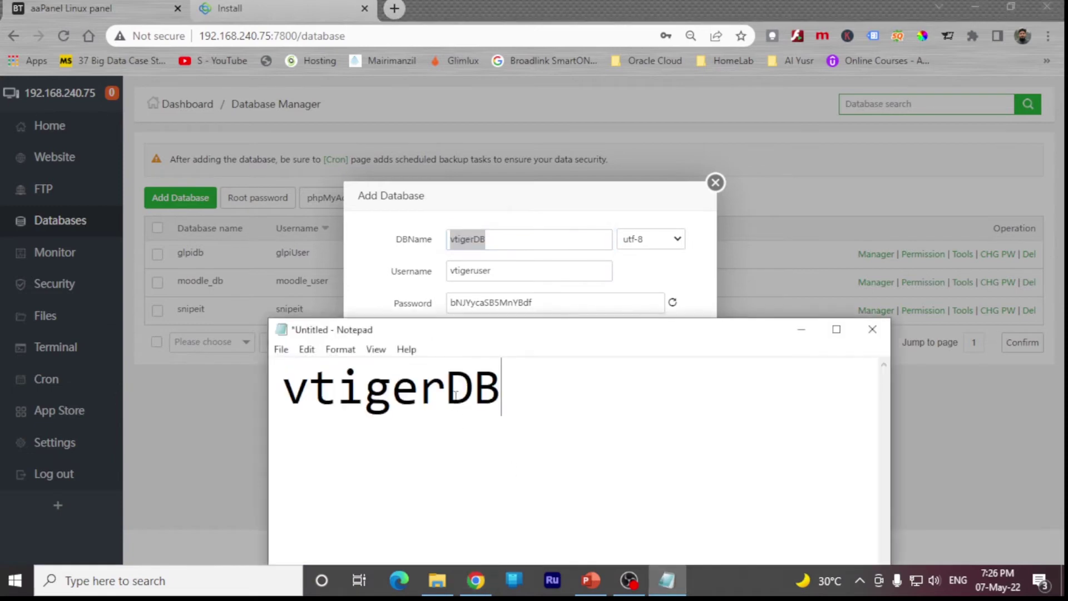
drag(553, 277, 364, 275)
key(ctrl+c)
click(667, 580)
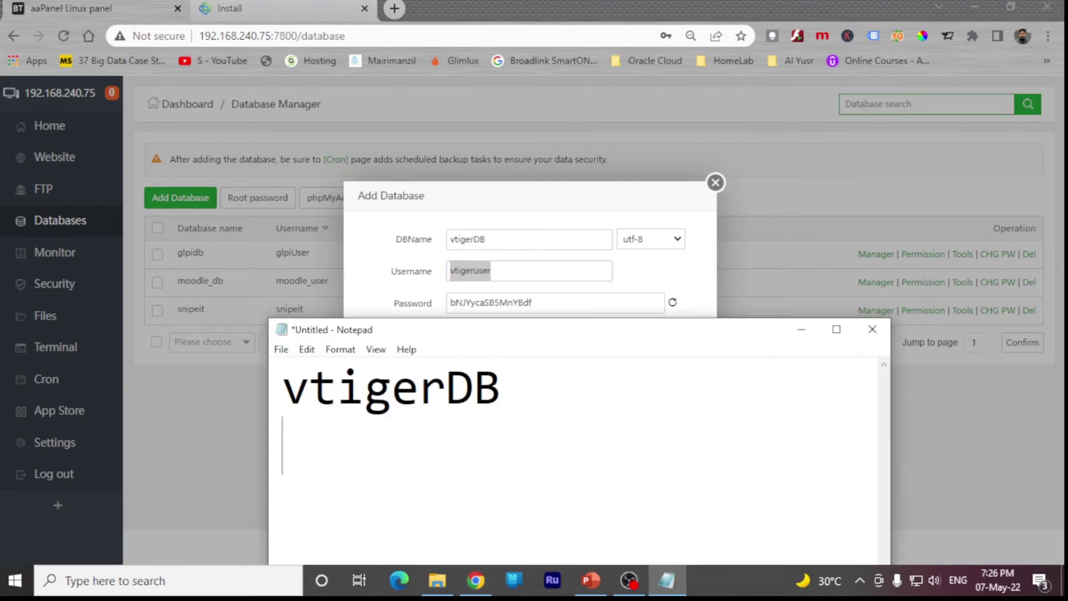
key(ctrl+v)
click(534, 302)
drag(534, 303, 282, 299)
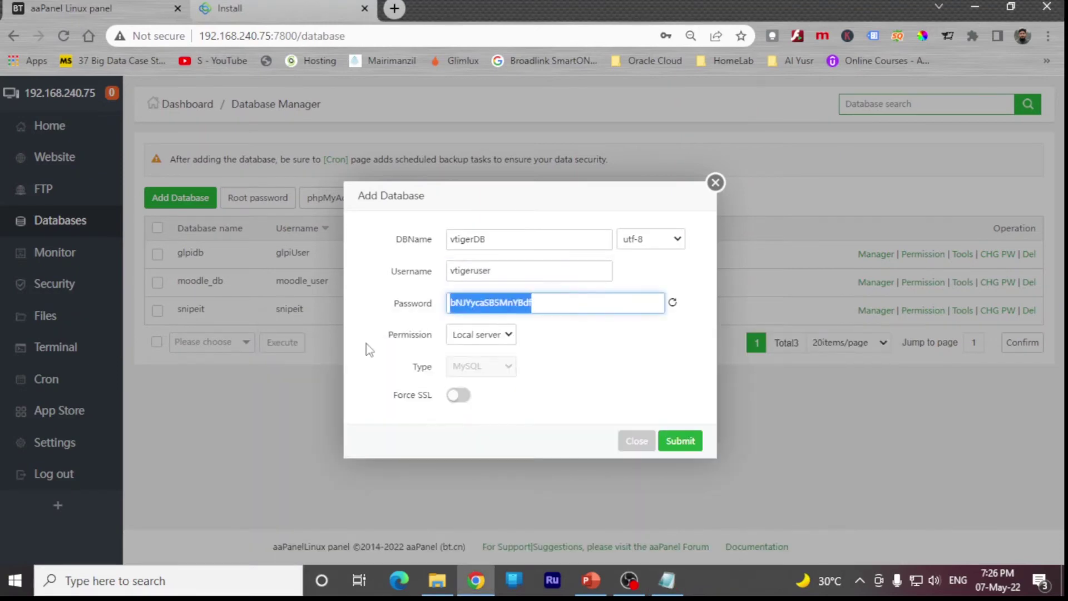
key(ctrl+c)
key(alt+Tab)
key(ctrl+v)
Submit the new vtigerdb database and return to the Vtiger installer.
click(613, 223)
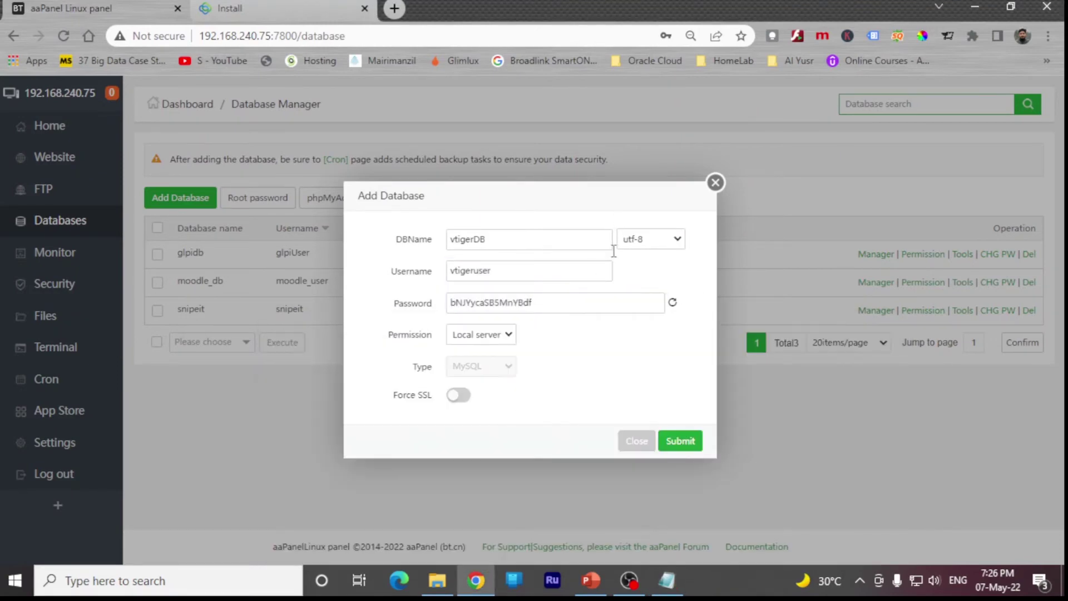
click(686, 441)
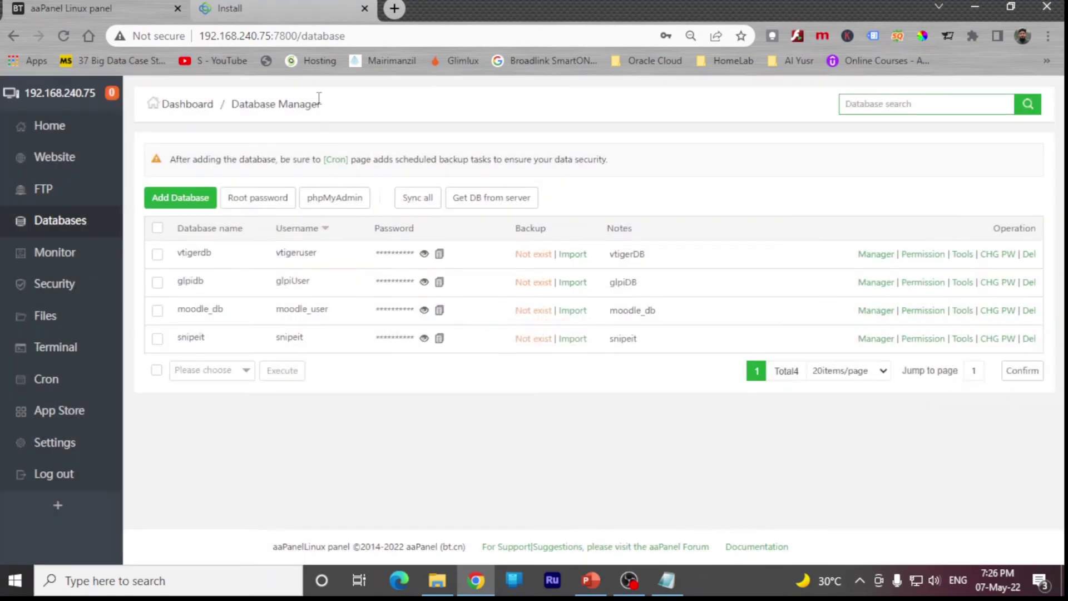
click(254, 15)
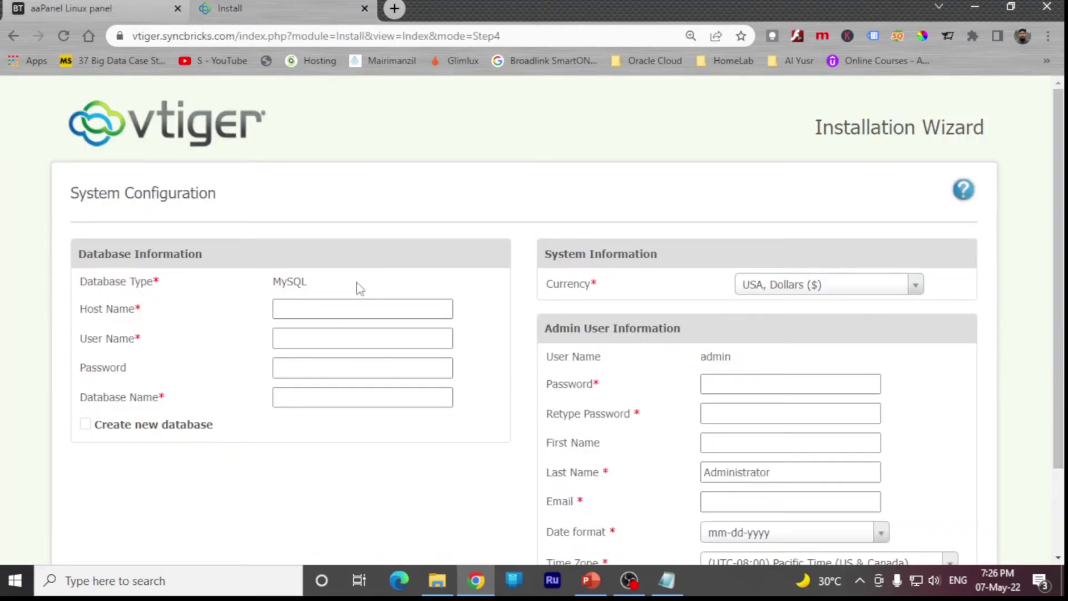
Fill the database connection with host localhost and user name vtigeruser from the note.
click(667, 581)
drag(520, 386, 185, 398)
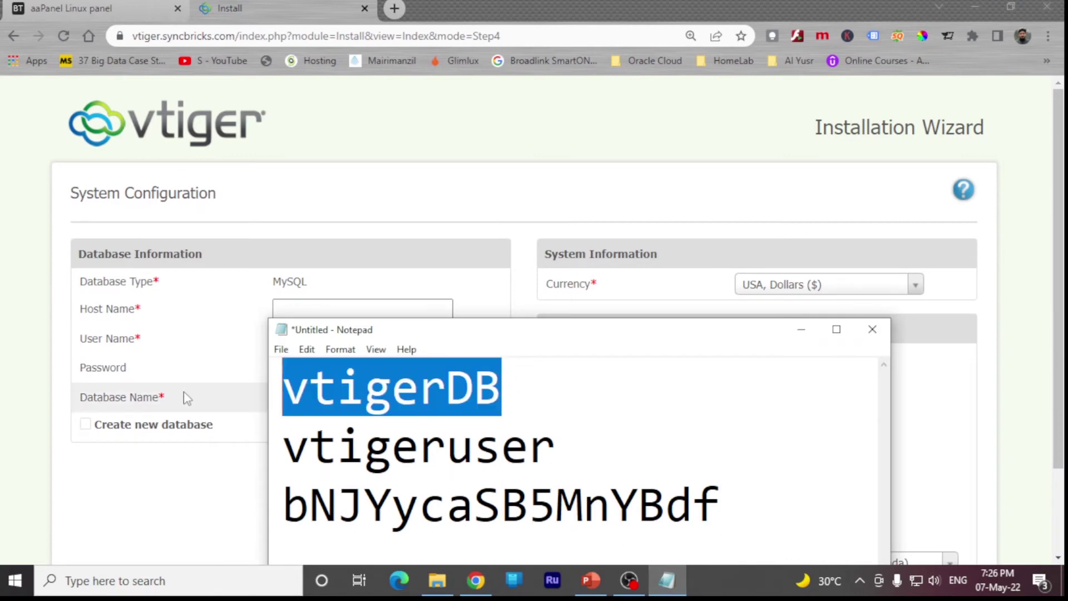
click(184, 386)
click(298, 311)
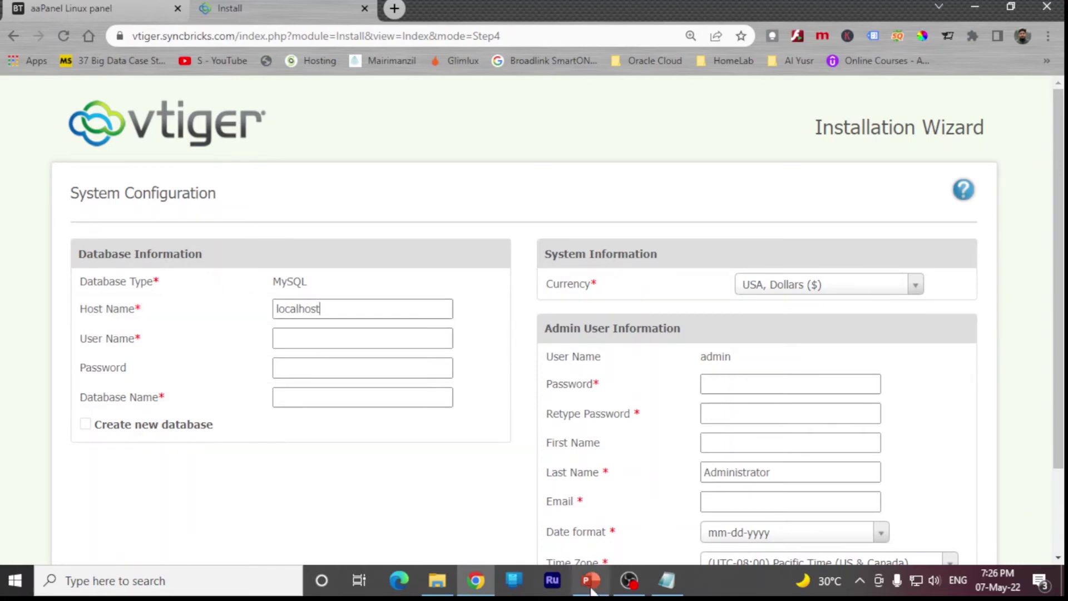
click(667, 581)
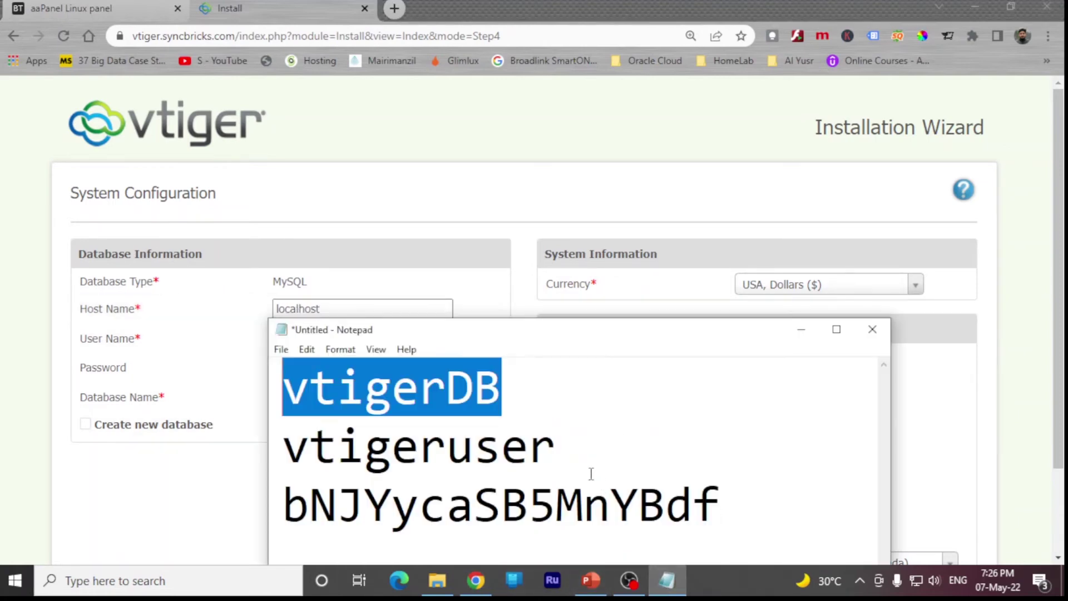
drag(556, 446, 288, 450)
key(ctrl+c)
click(143, 362)
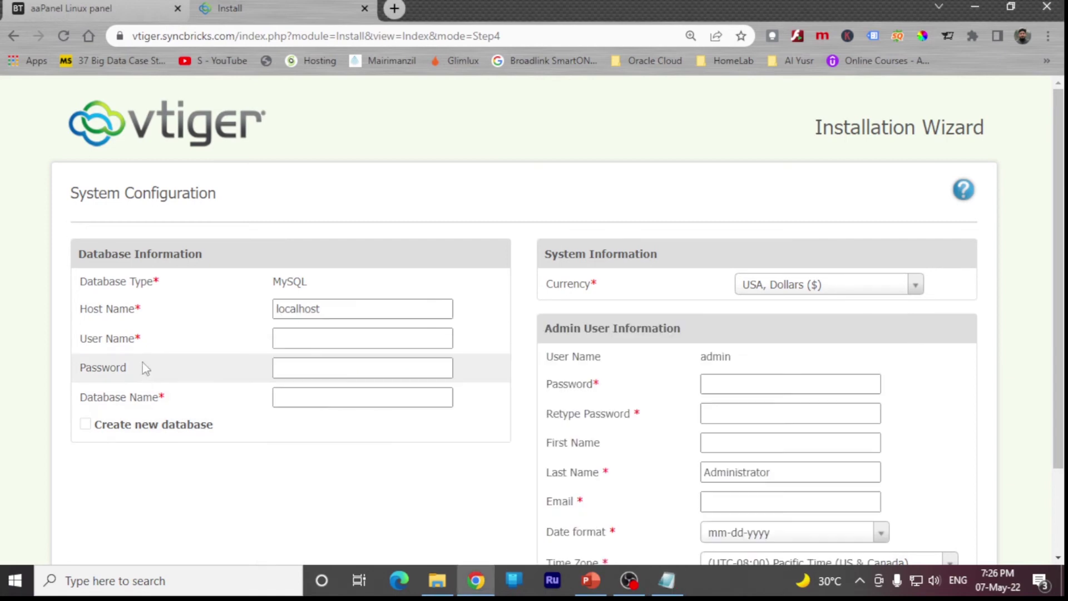
click(298, 342)
key(ctrl+v)
Paste the database password and database name vtigerDB into the connection form.
click(667, 581)
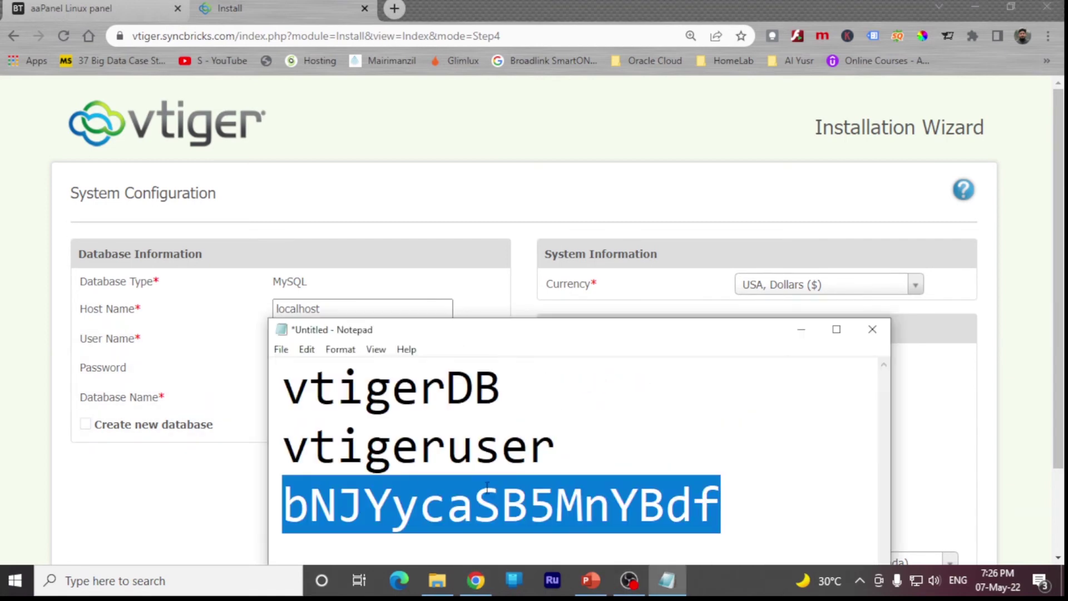
click(242, 393)
click(321, 368)
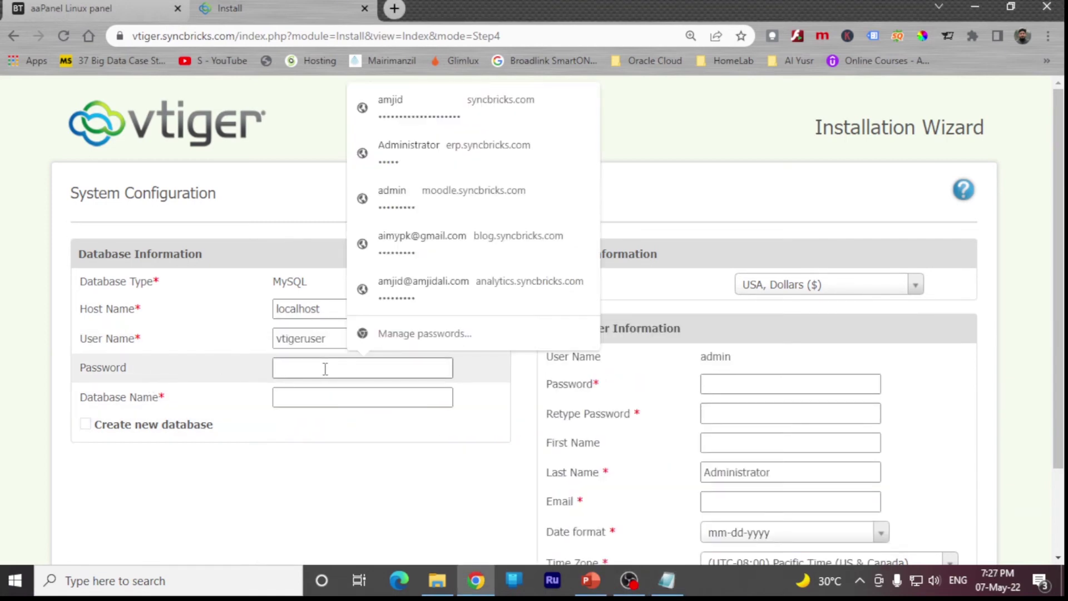
key(ctrl+v)
click(665, 581)
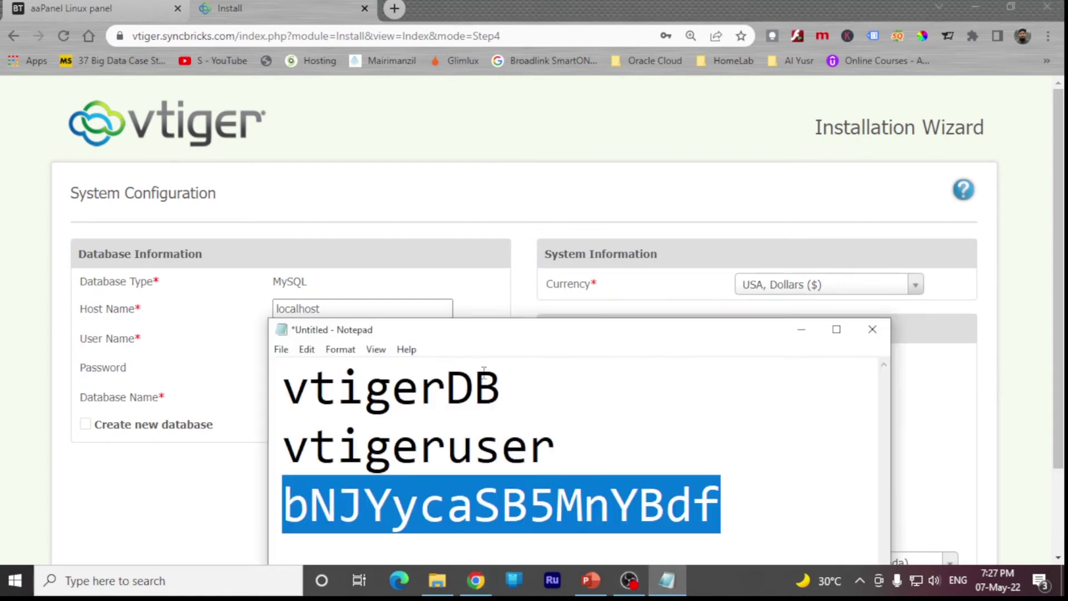
drag(503, 384, 163, 388)
click(351, 396)
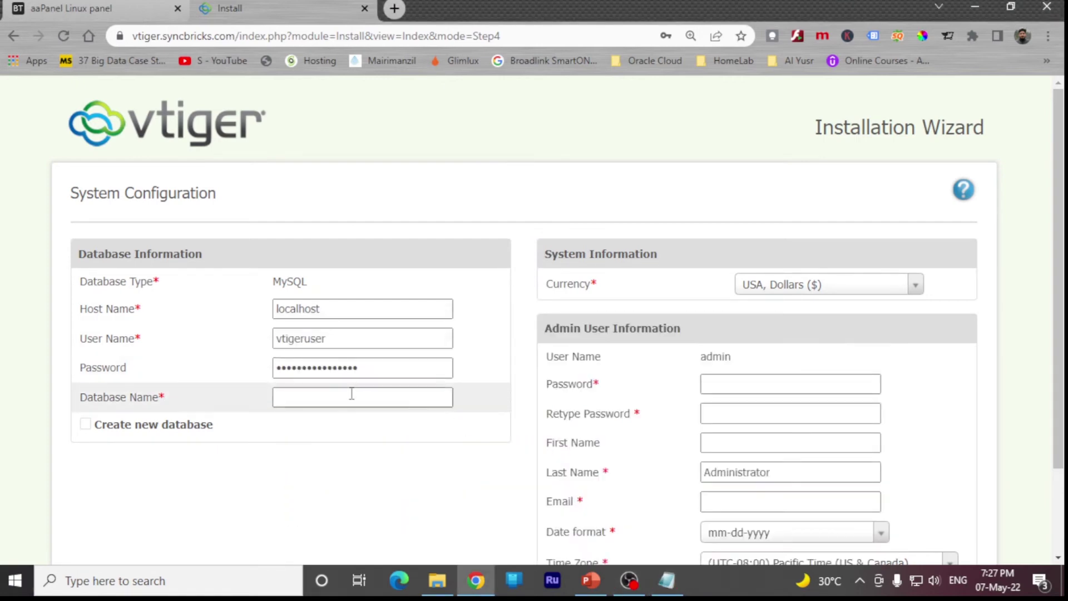
key(ctrl+v)
scroll(634, 336, down, 2)
Choose Oman, Rials as the currency and set the admin details and time zone.
click(822, 179)
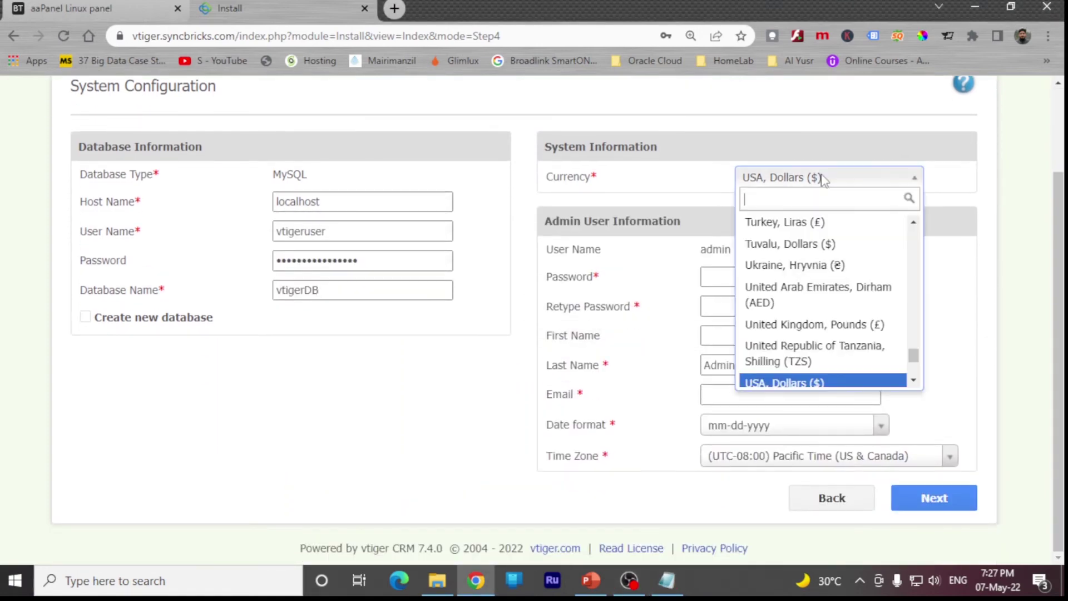
text(oman)
key(Return)
click(732, 279)
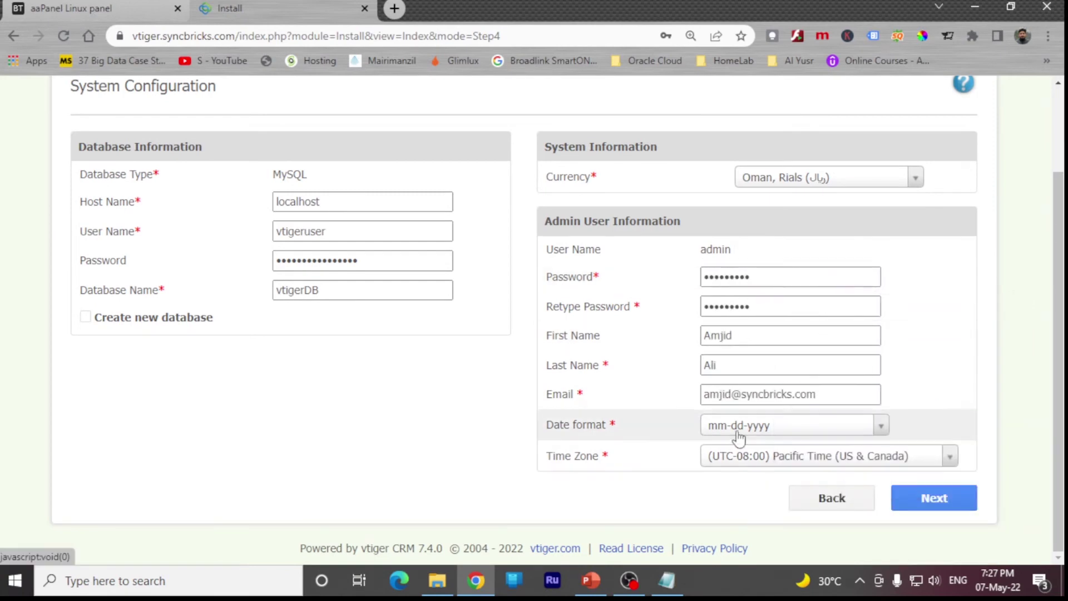
click(742, 456)
Accept the configuration summary, set the industry to Retail & Wholesale and start installation.
click(926, 501)
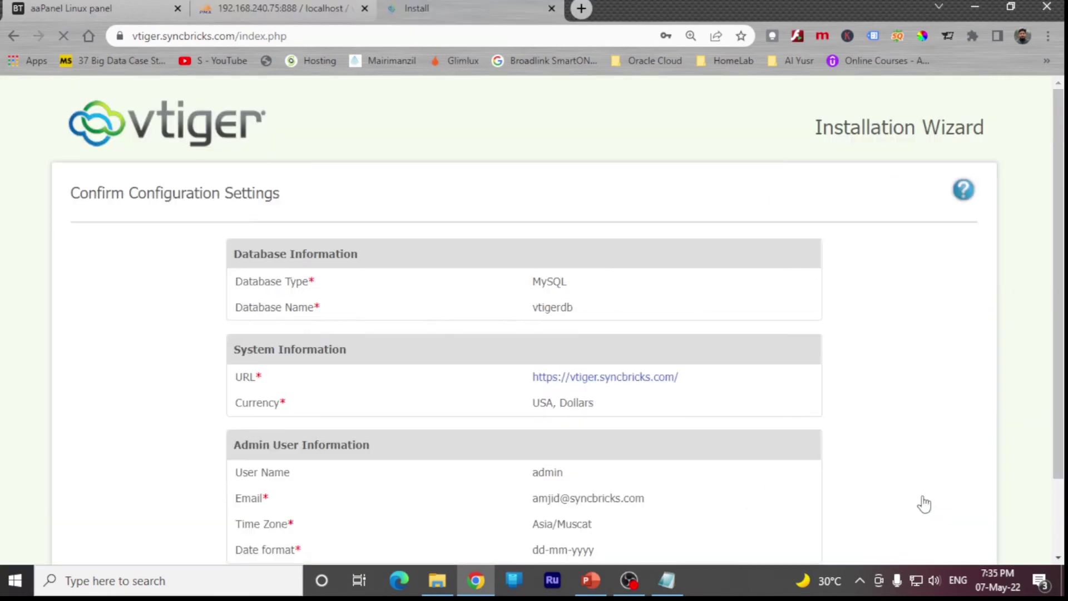
scroll(552, 393, down, 1)
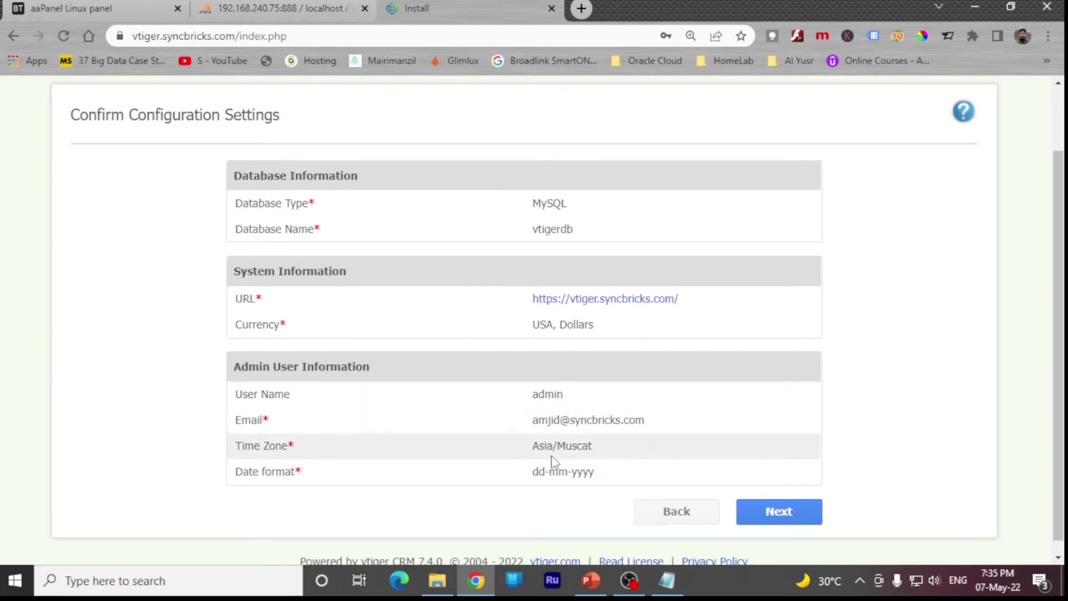
click(764, 509)
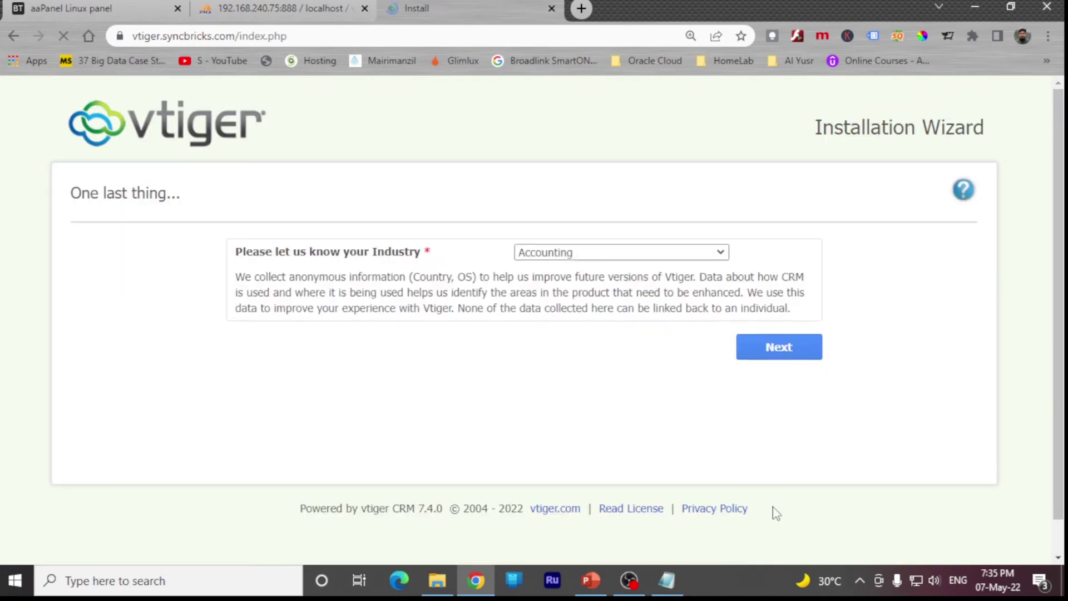
click(627, 255)
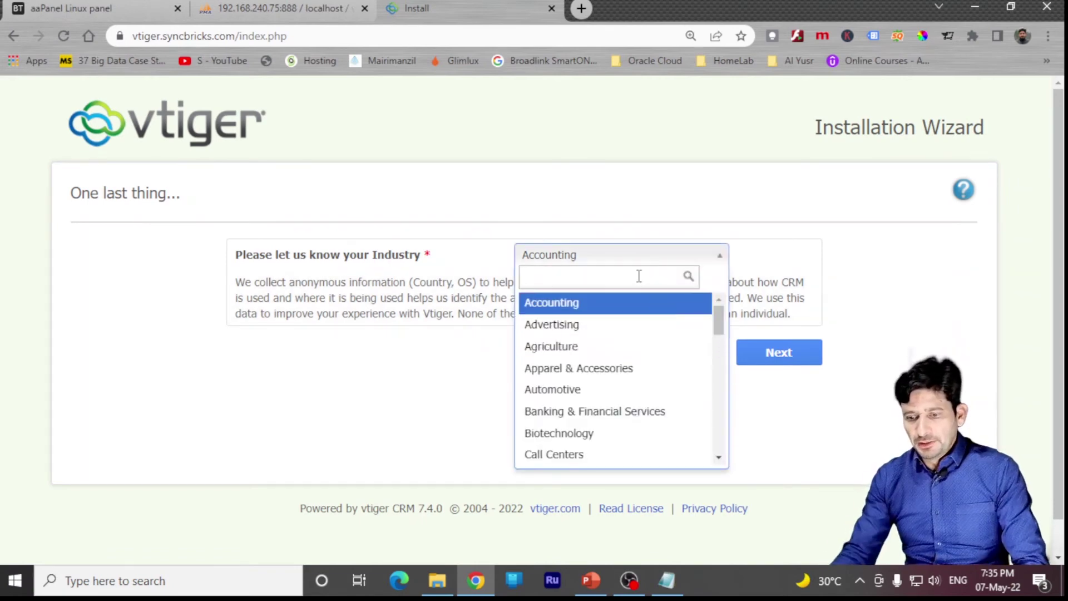
text(reta)
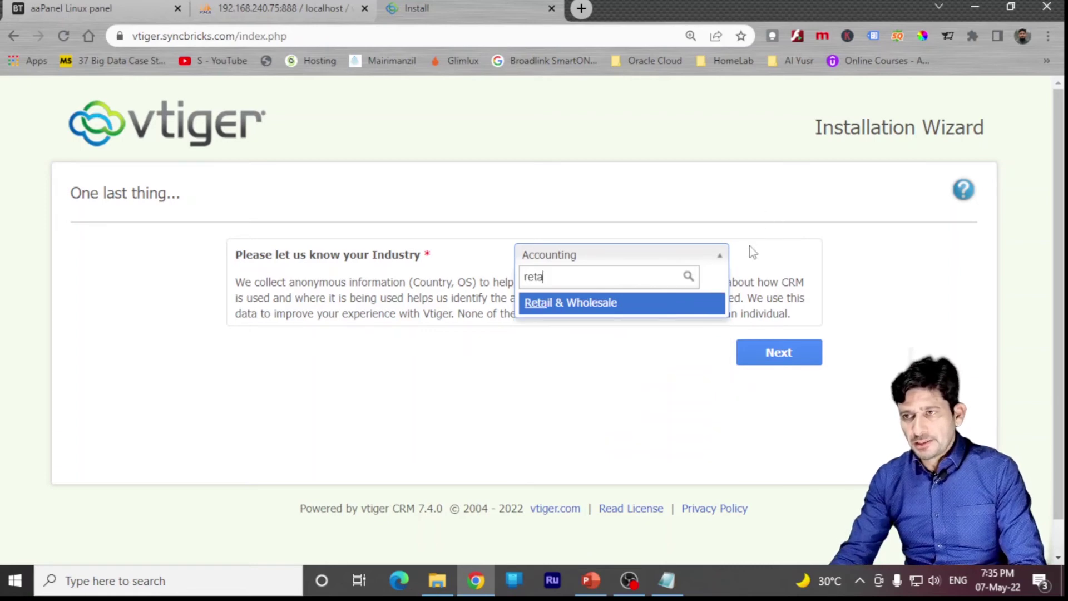
click(601, 307)
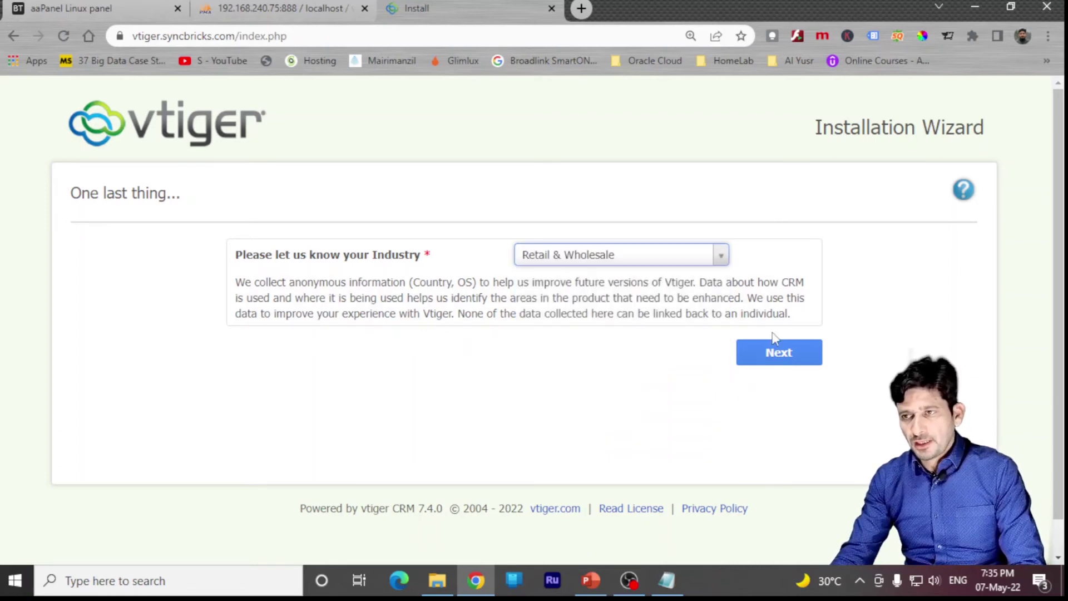
click(773, 352)
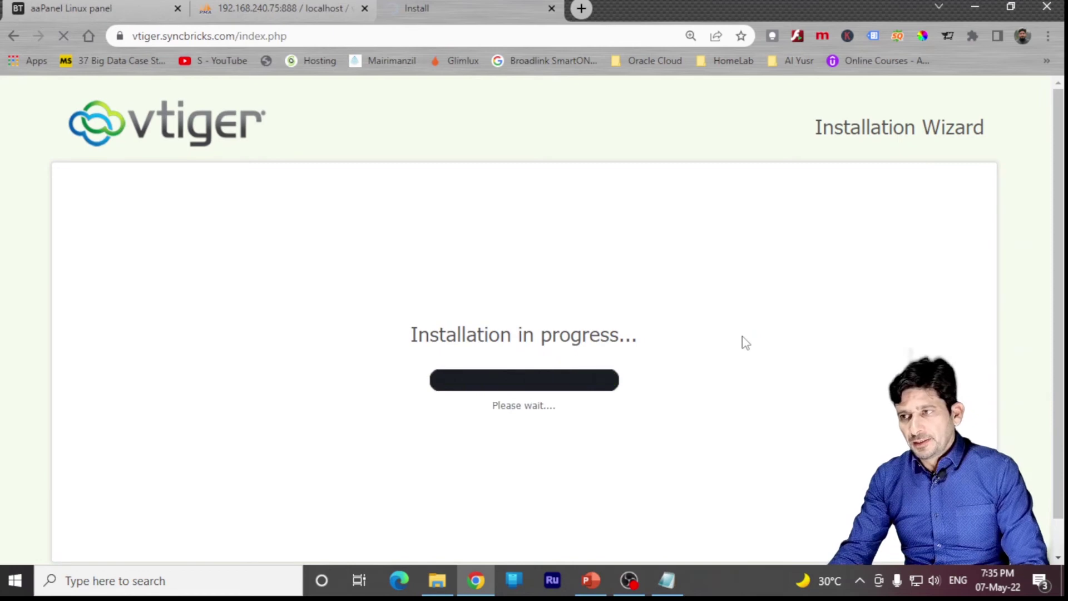
scroll(746, 344, down, 1)
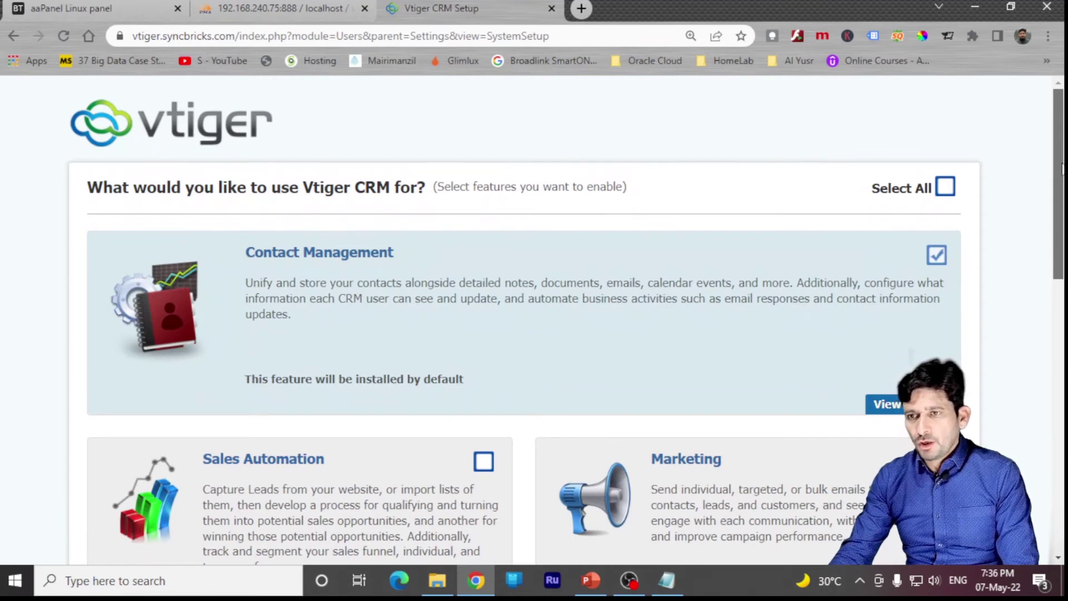
scroll(1043, 284, down, 1)
scroll(1038, 250, up, 1)
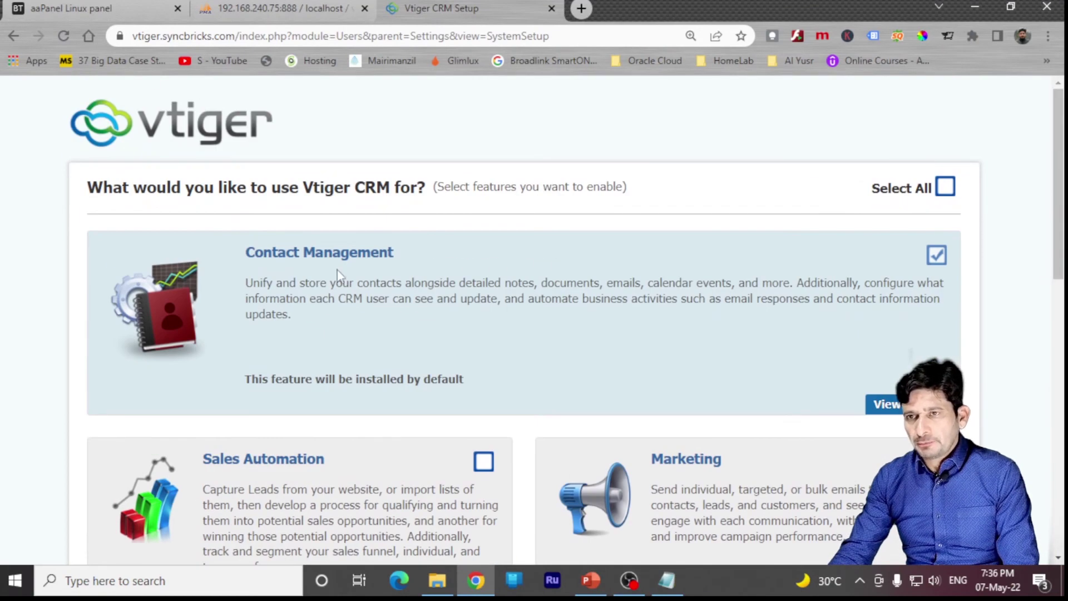
scroll(308, 292, down, 3)
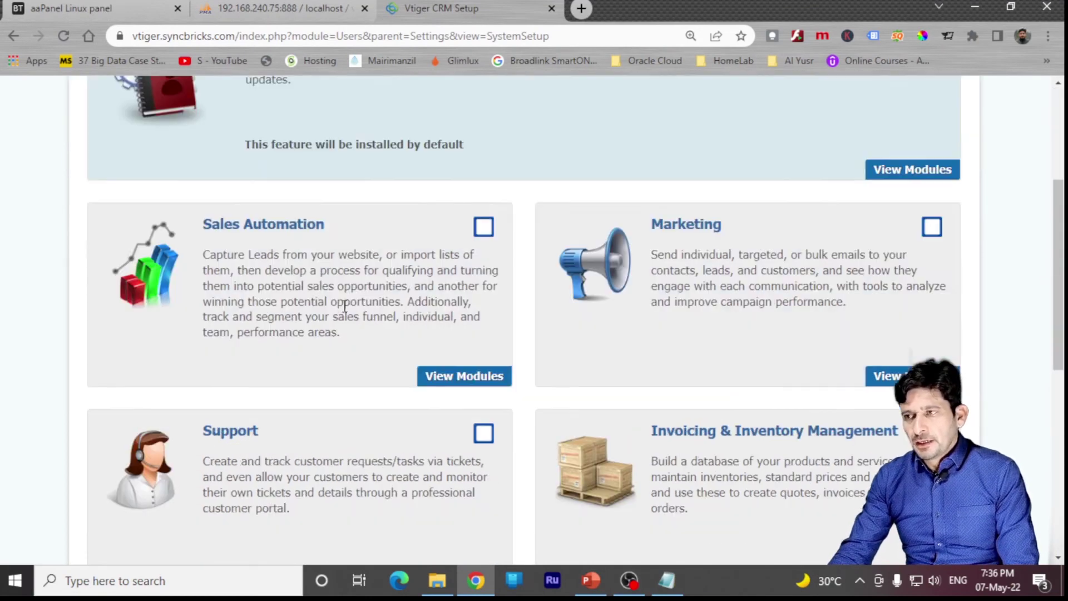
scroll(344, 305, up, 2)
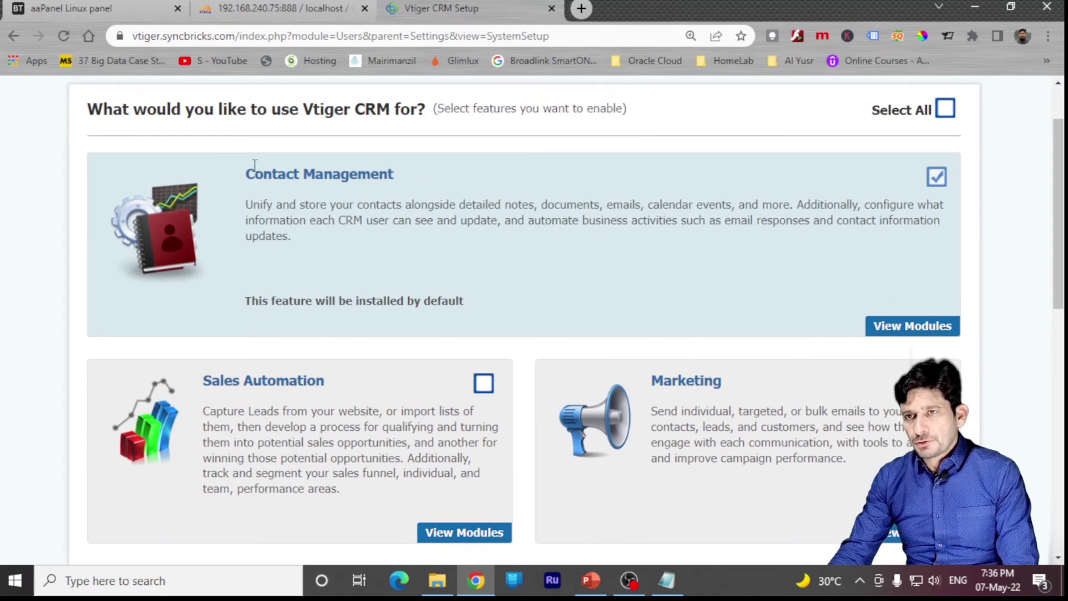
Keep only the default Contact Management feature and continue past feature selection.
drag(255, 169, 439, 191)
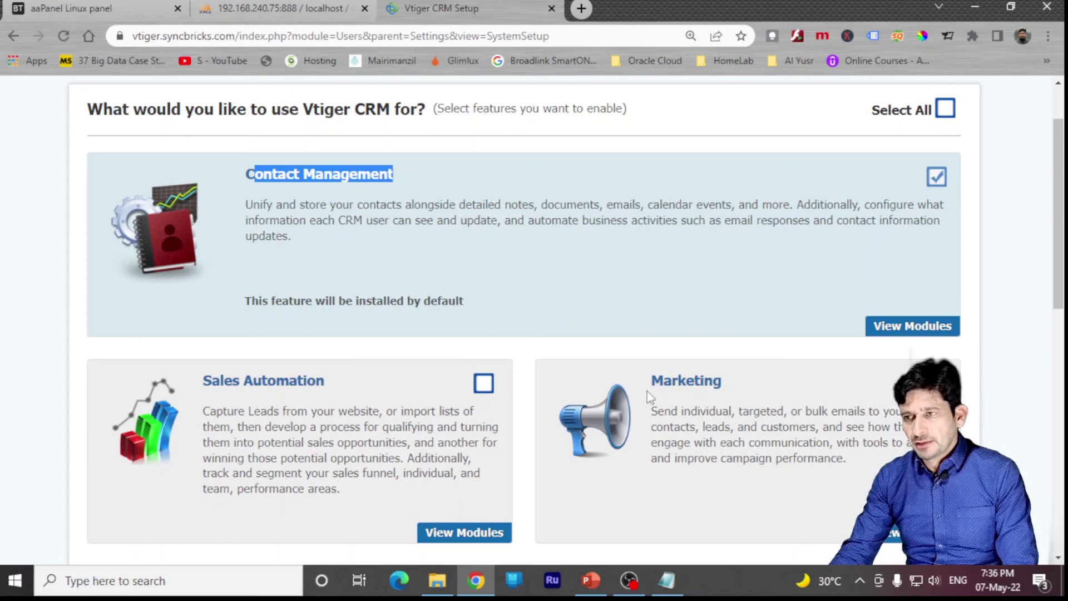
scroll(612, 352, down, 1)
scroll(634, 318, down, 2)
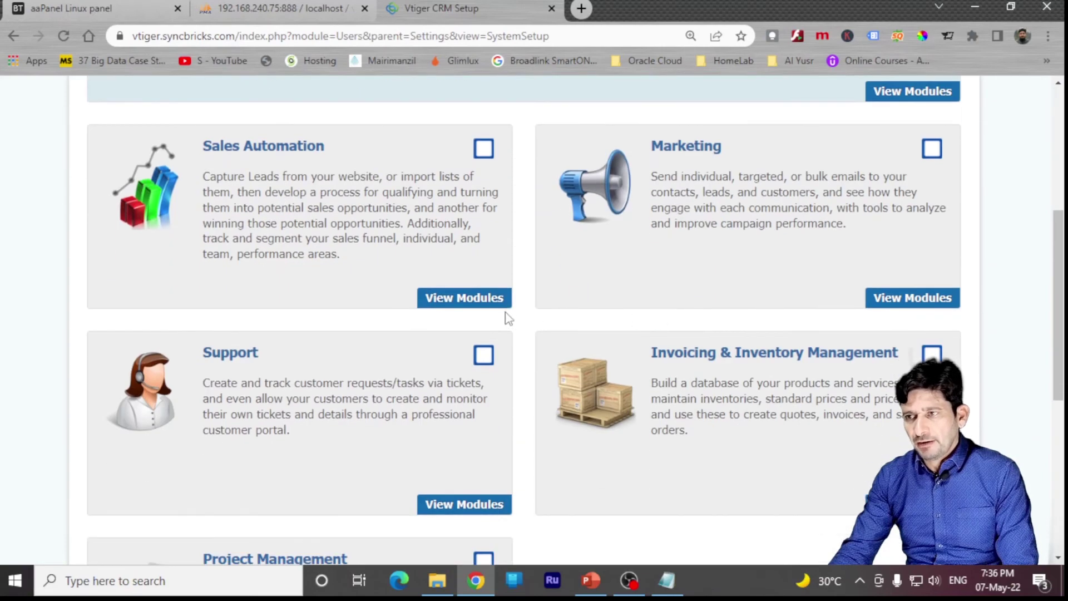
scroll(505, 317, down, 3)
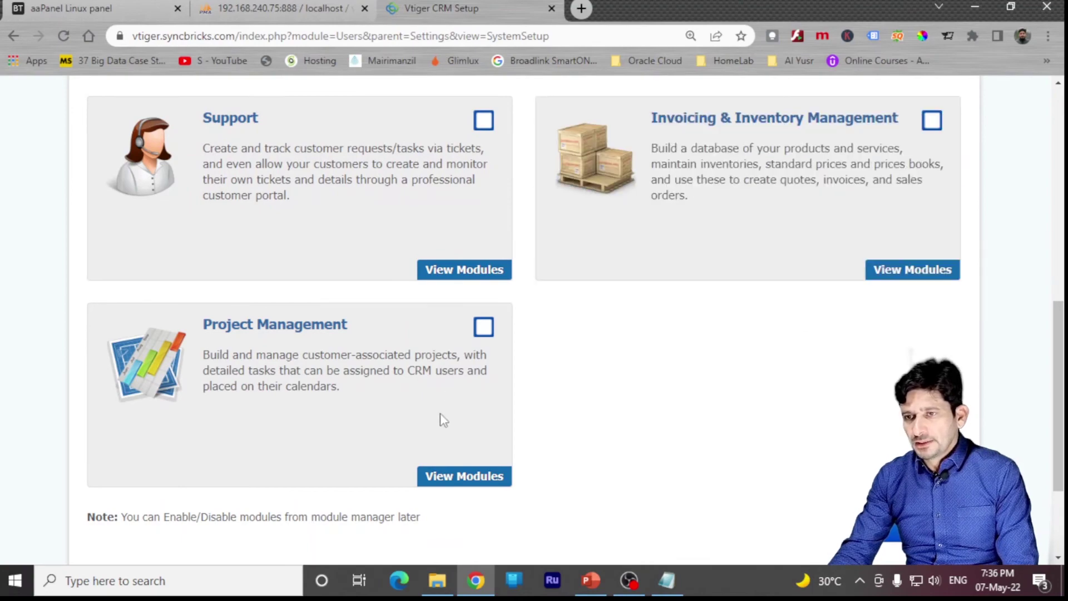
scroll(402, 411, down, 2)
scroll(358, 370, up, 8)
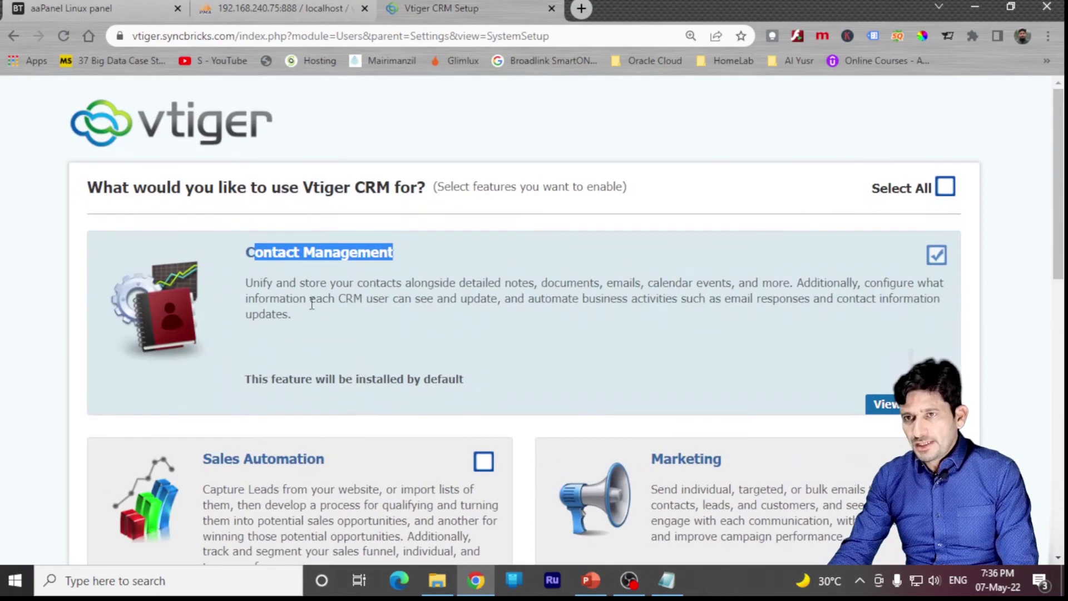
triple_click(278, 253)
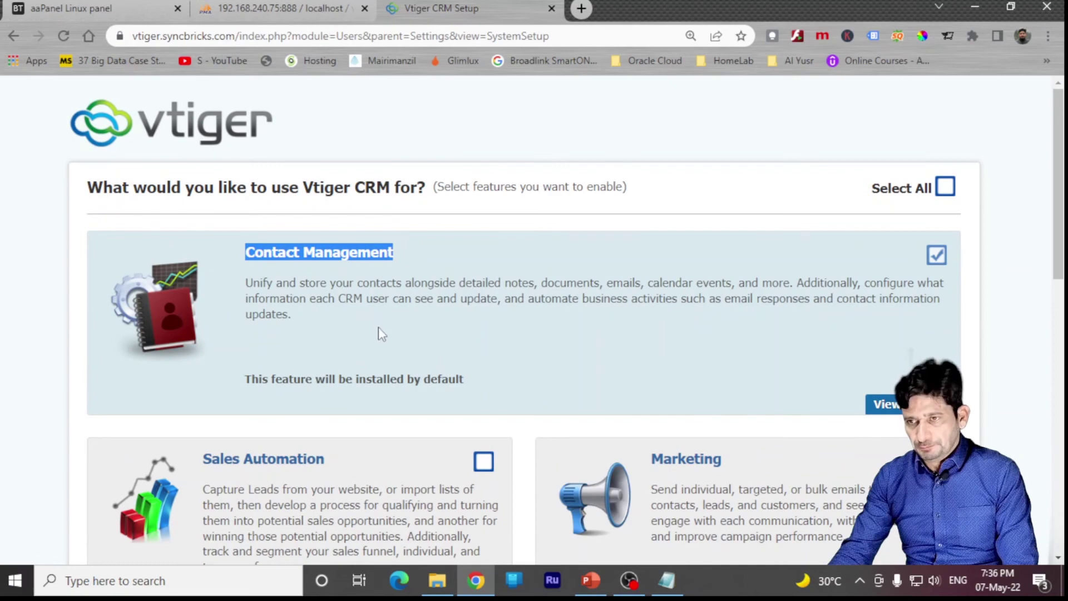
scroll(380, 334, down, 2)
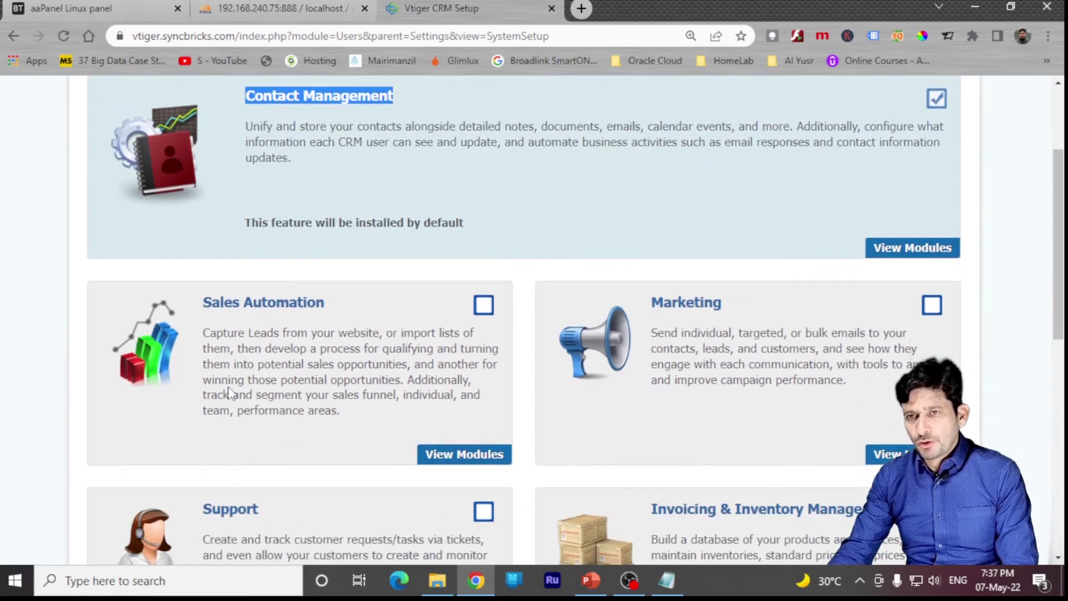
scroll(201, 361, down, 5)
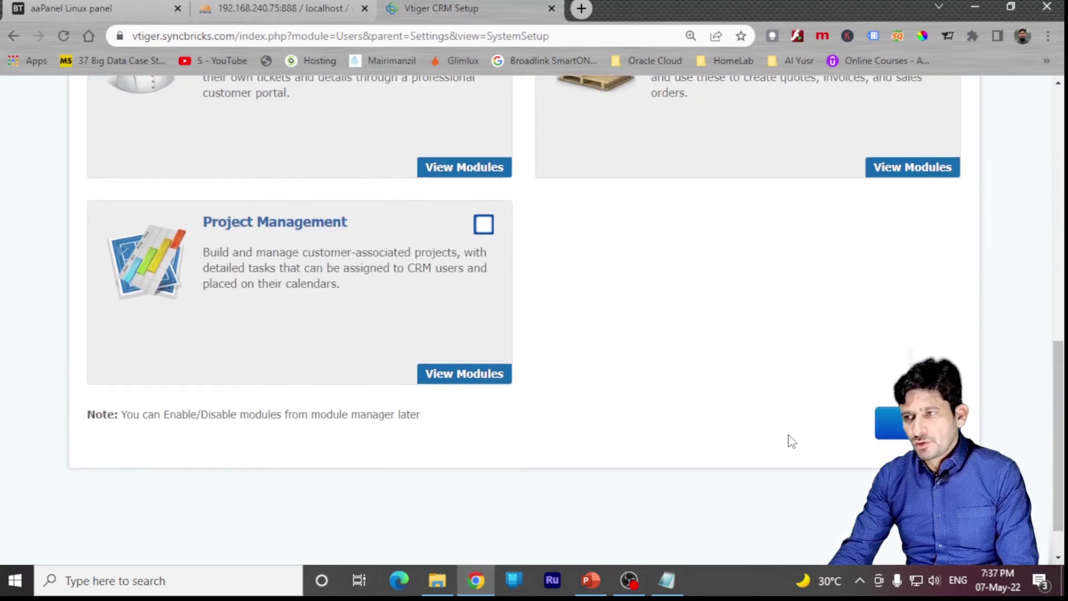
click(901, 442)
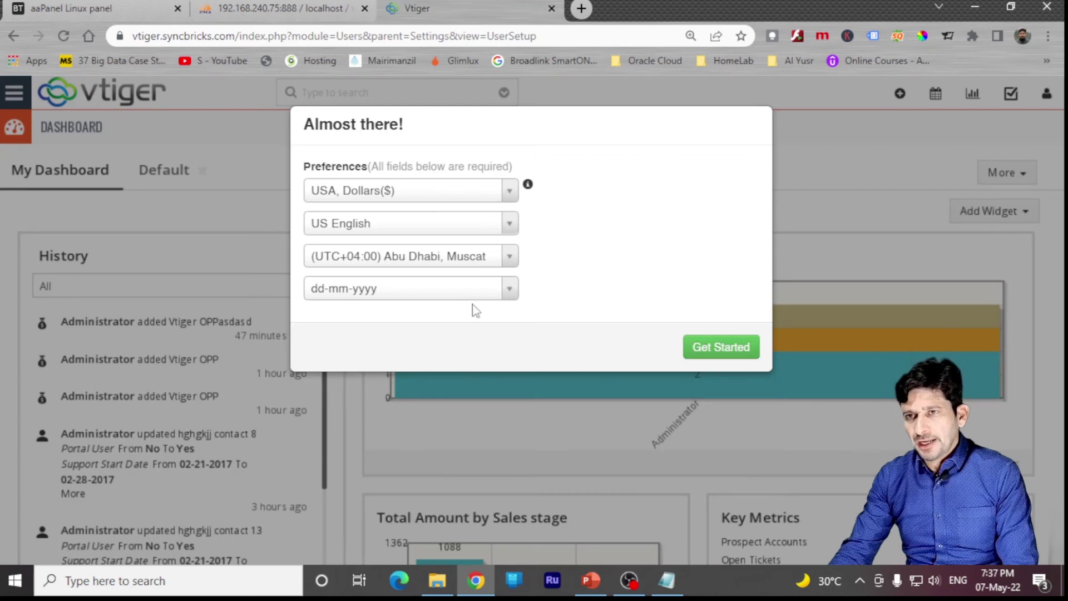
Set the preferred currency to Oman, Rials and finish with Get Started.
click(441, 191)
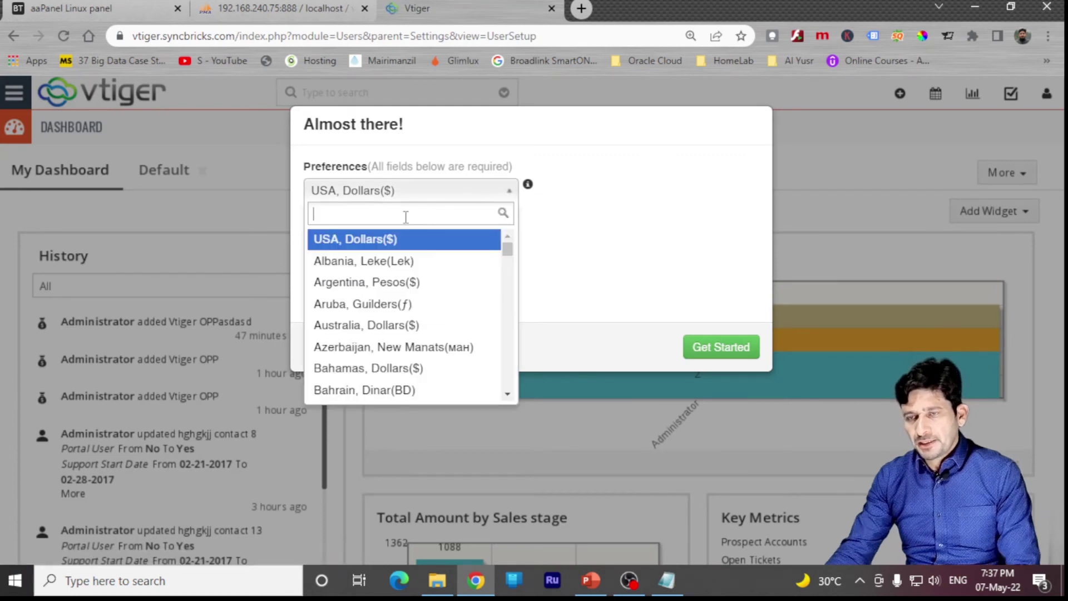
text(roman)
key(Return)
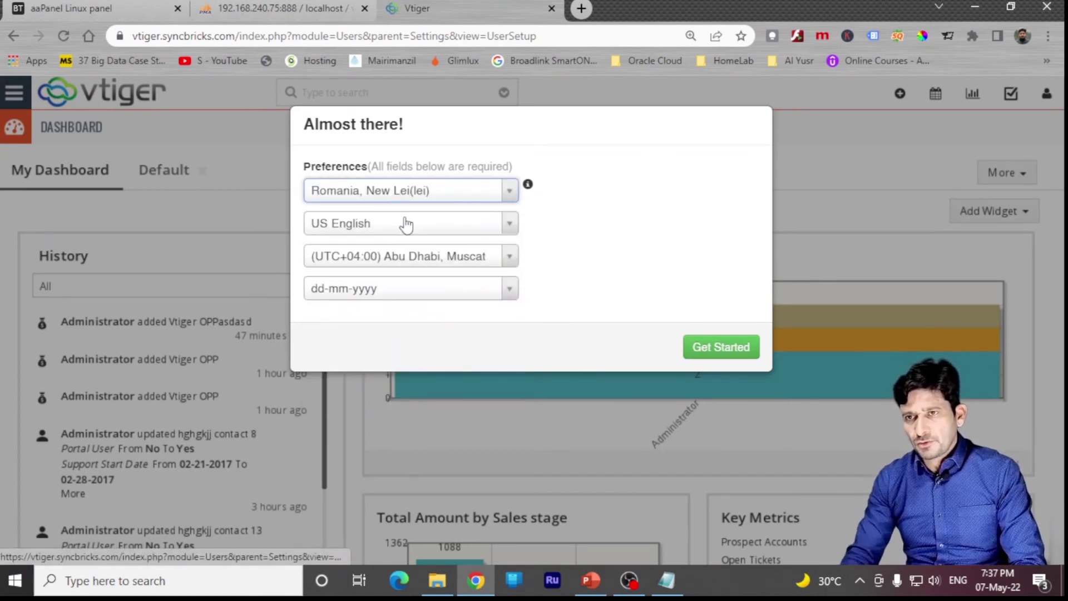
click(421, 192)
text(oman)
click(397, 241)
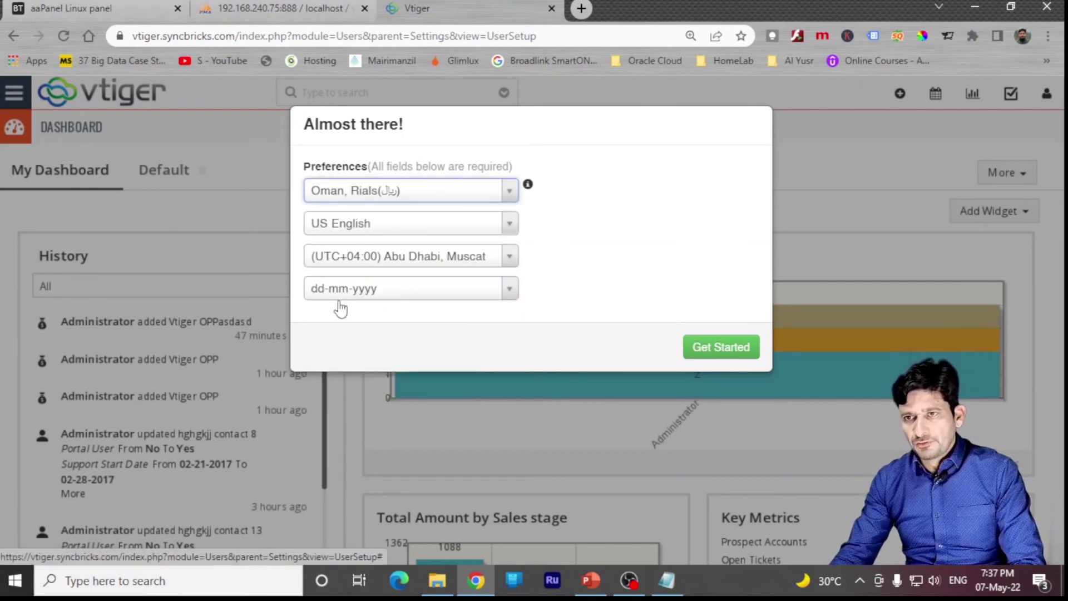
click(710, 357)
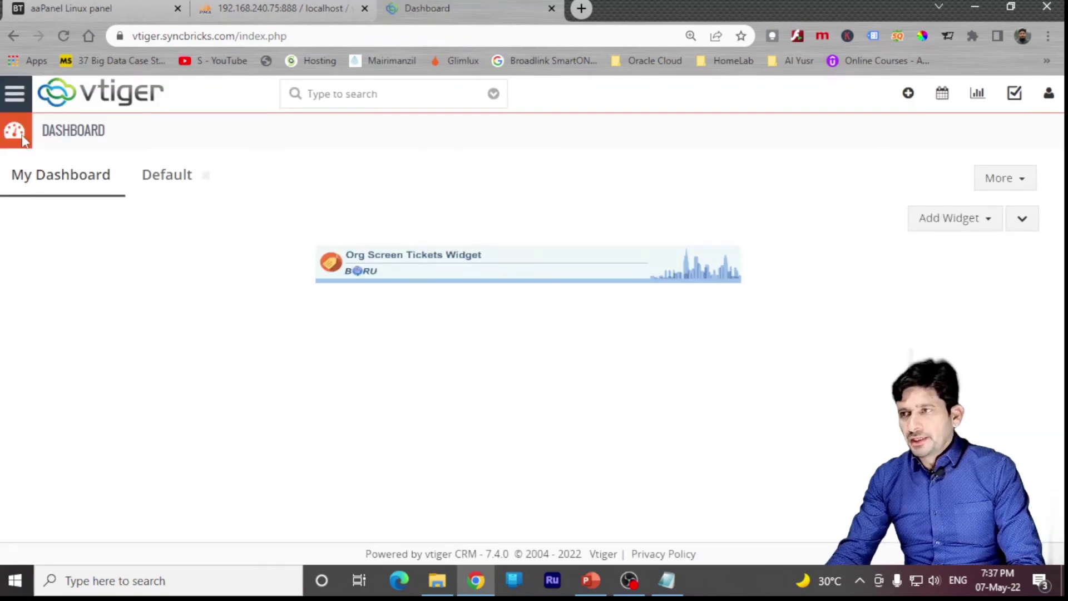
Add user demo, Syncbricks Demo, with email and password, ticked as Admin, and save.
click(15, 93)
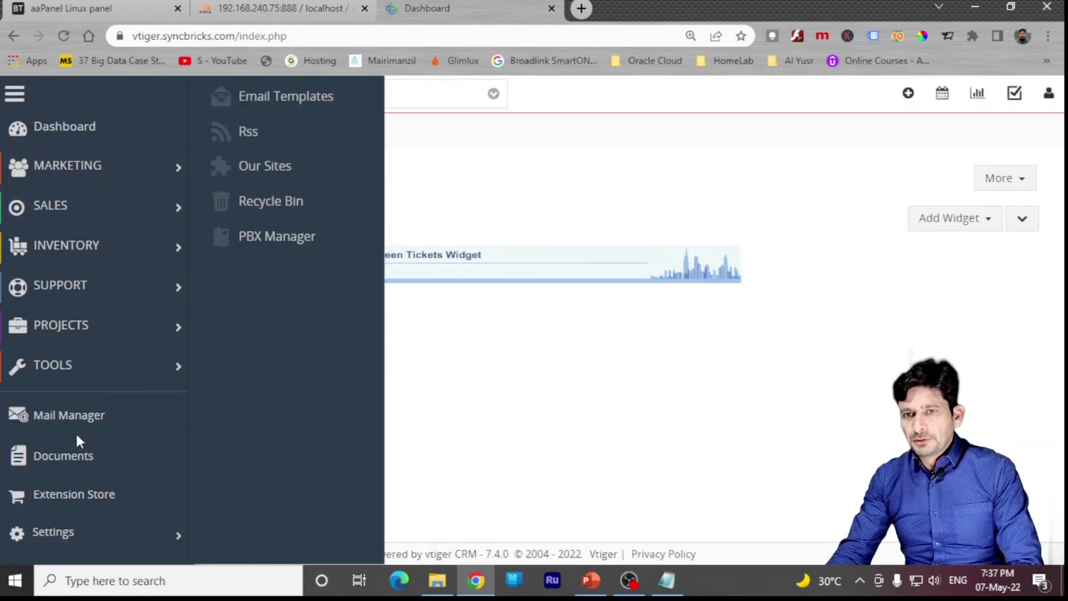
click(259, 532)
click(874, 137)
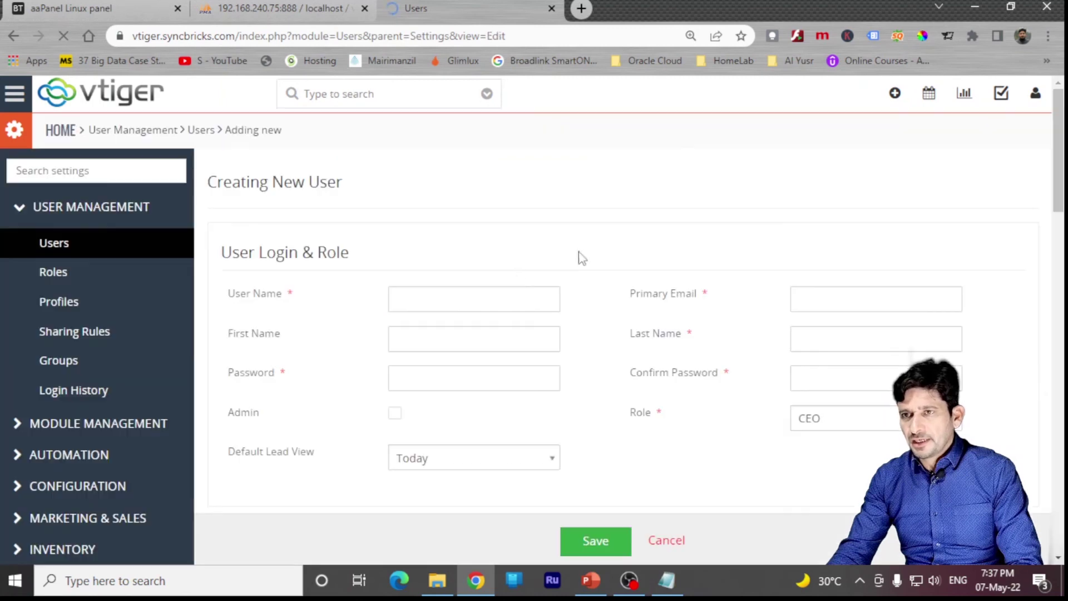
double_click(407, 299)
text(demo)
key(Tab)
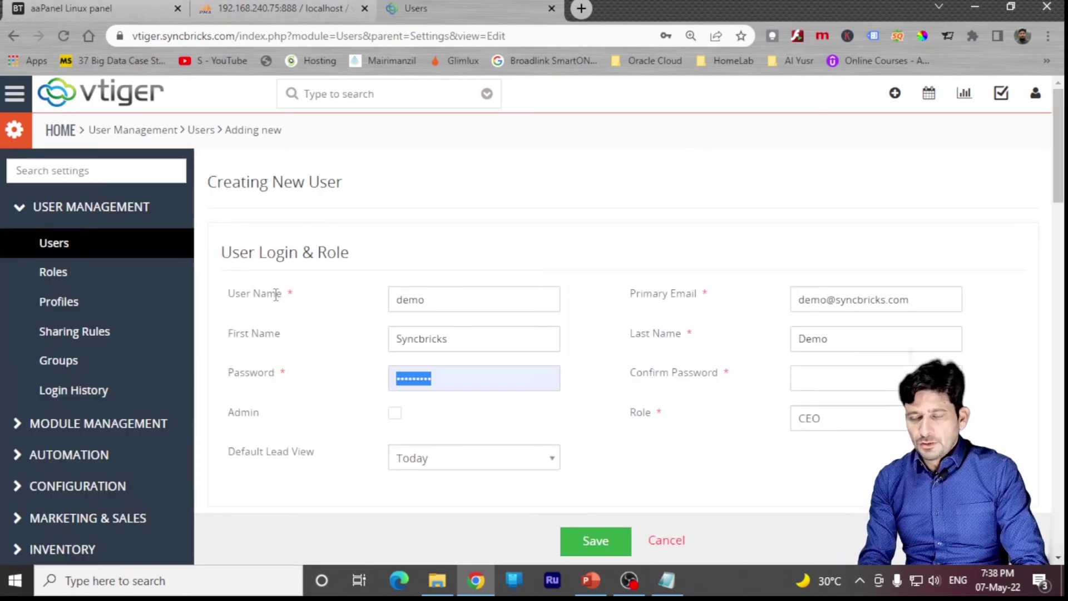
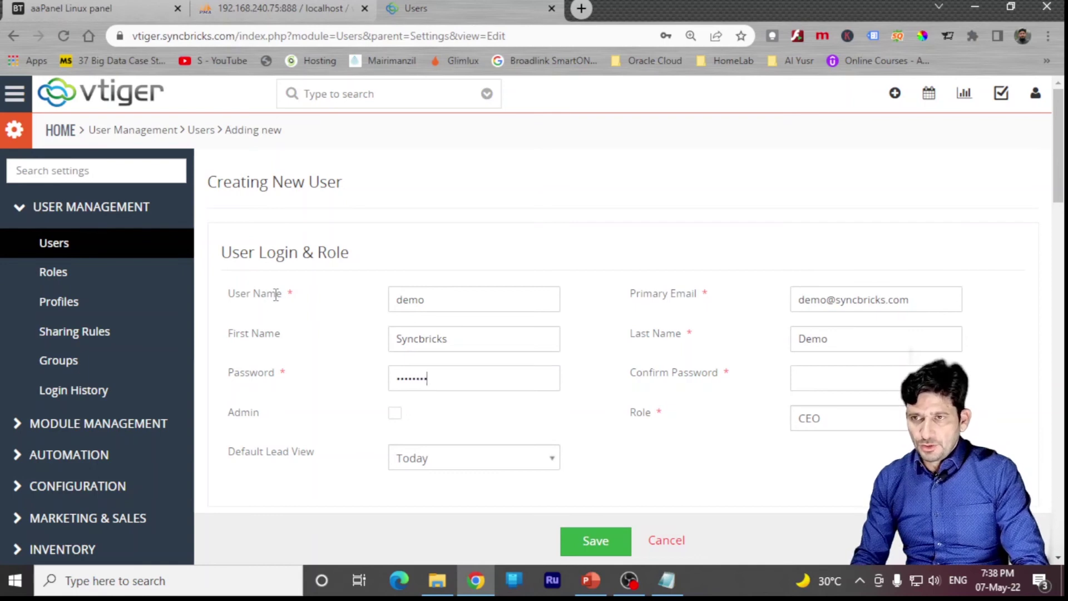
click(396, 413)
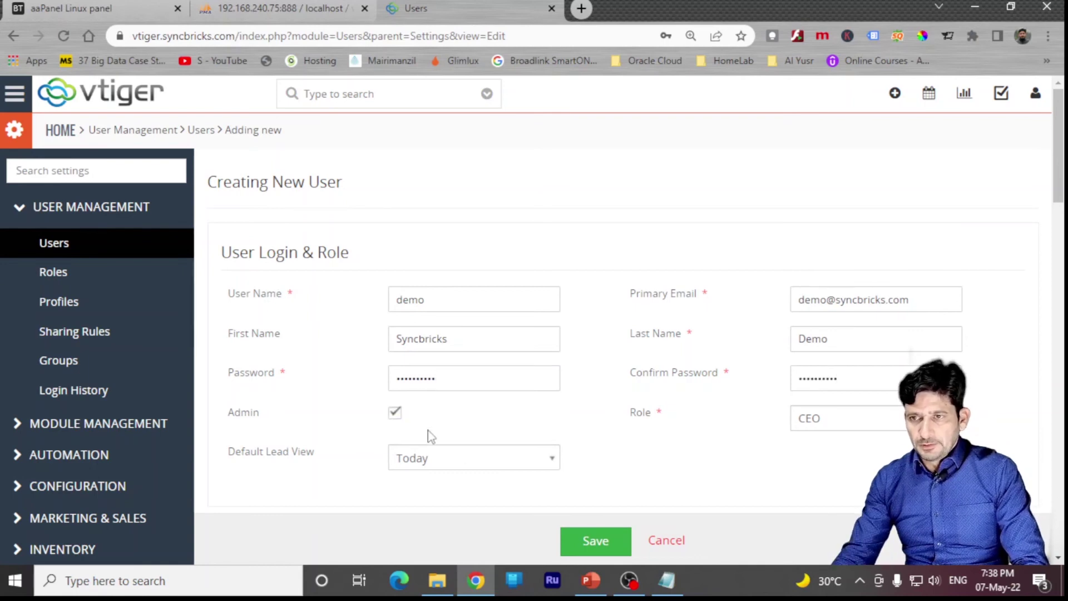
click(571, 534)
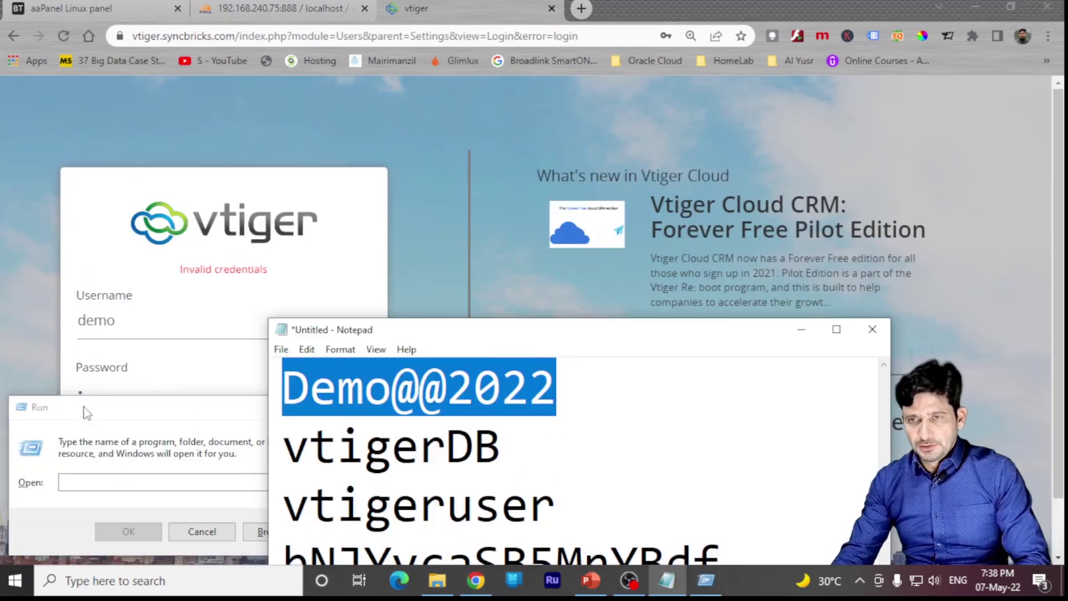
Sign in again as the demo user with the re-entered password.
click(119, 390)
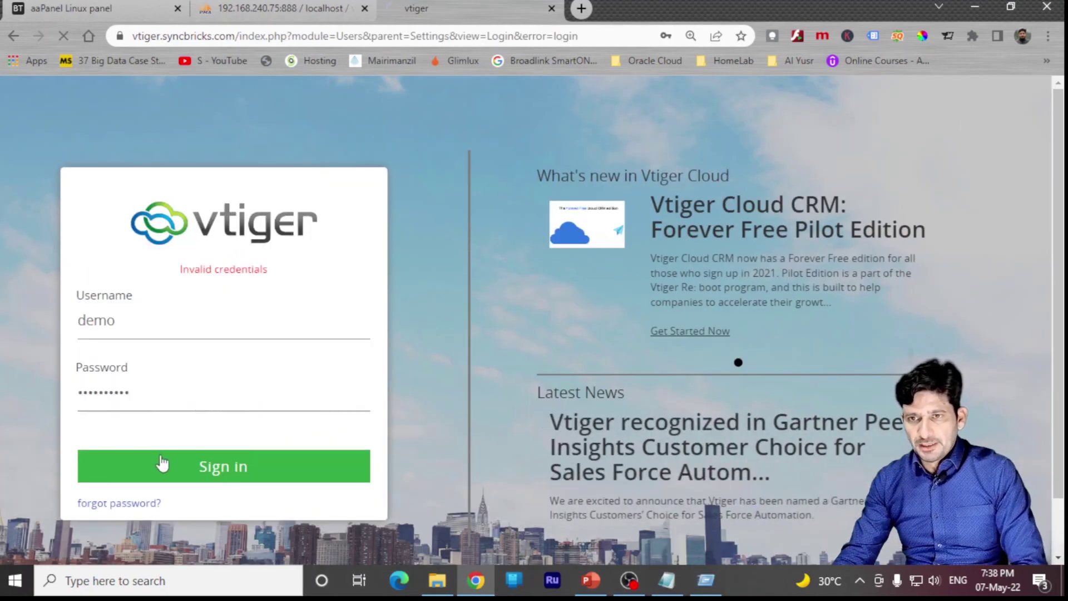